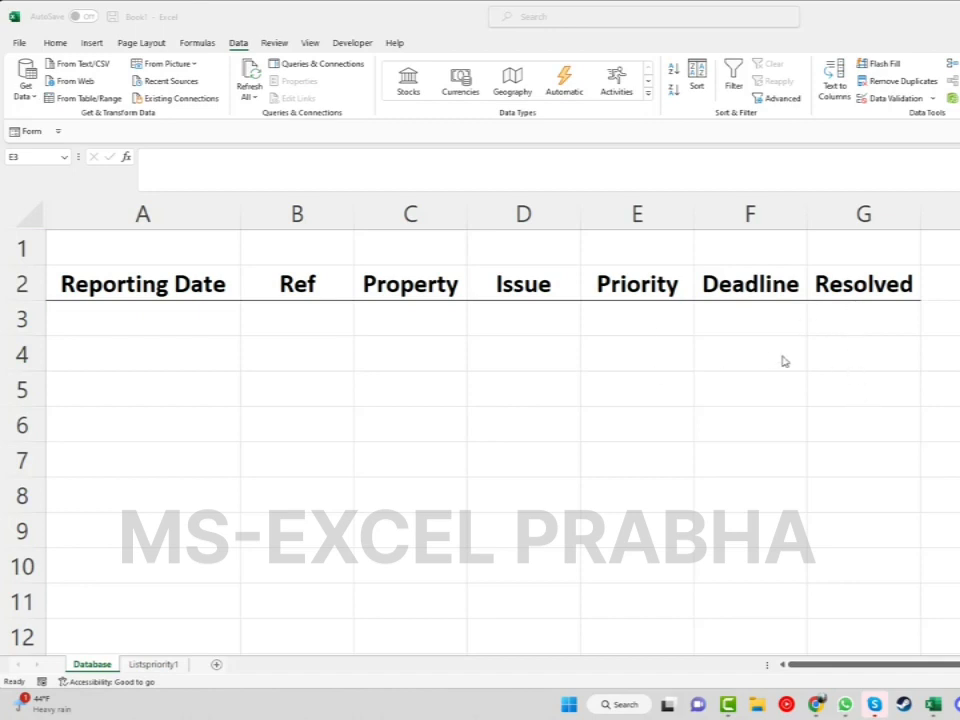
# - Restrict cell E3 under Priority to a list sourced from Listspriority1 cells A2:A4, and choose 5 from it
pyautogui.click(647, 324)
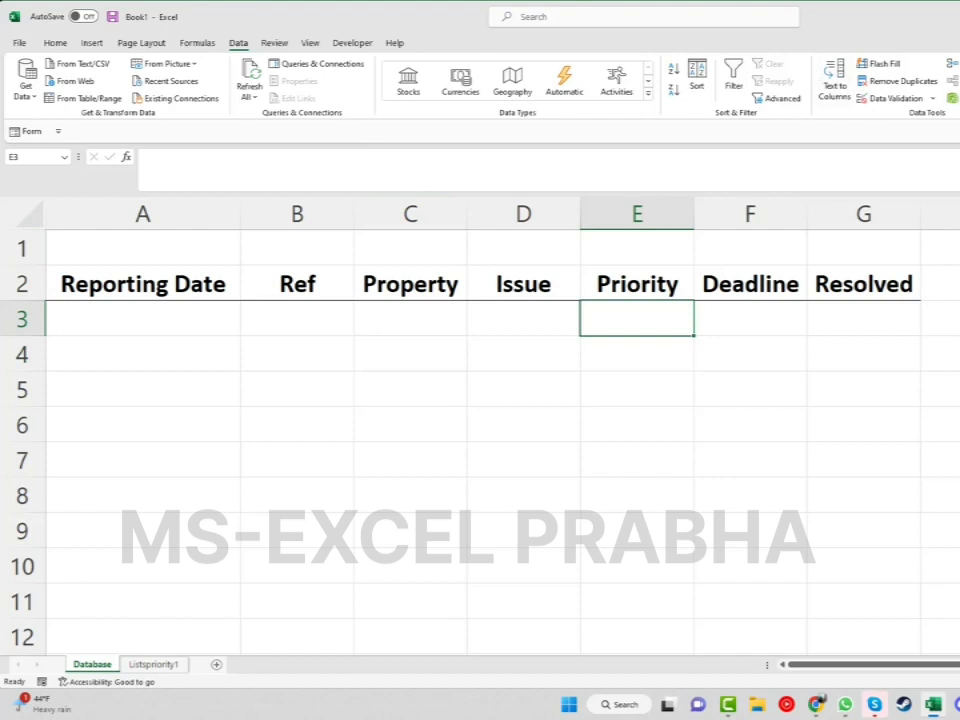
pyautogui.click(932, 98)
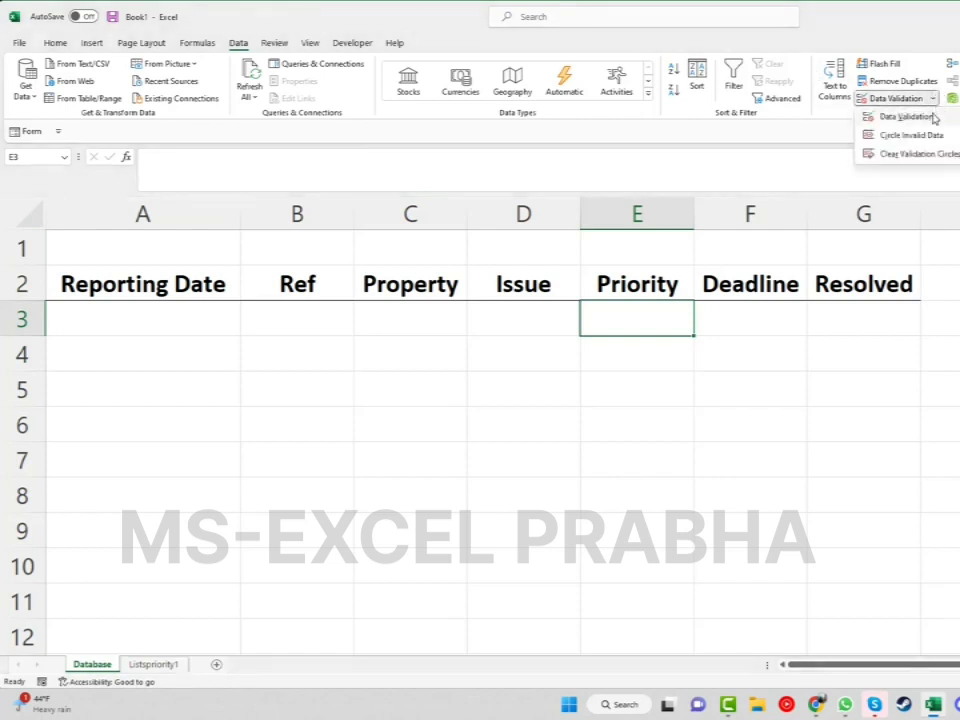
pyautogui.click(933, 118)
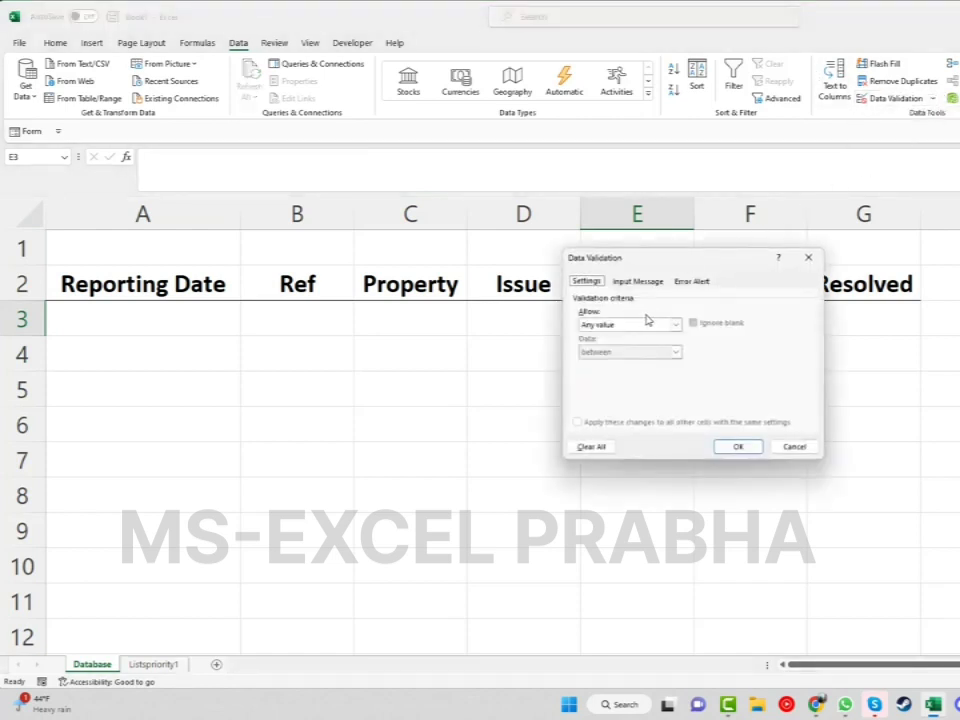
pyautogui.click(676, 324)
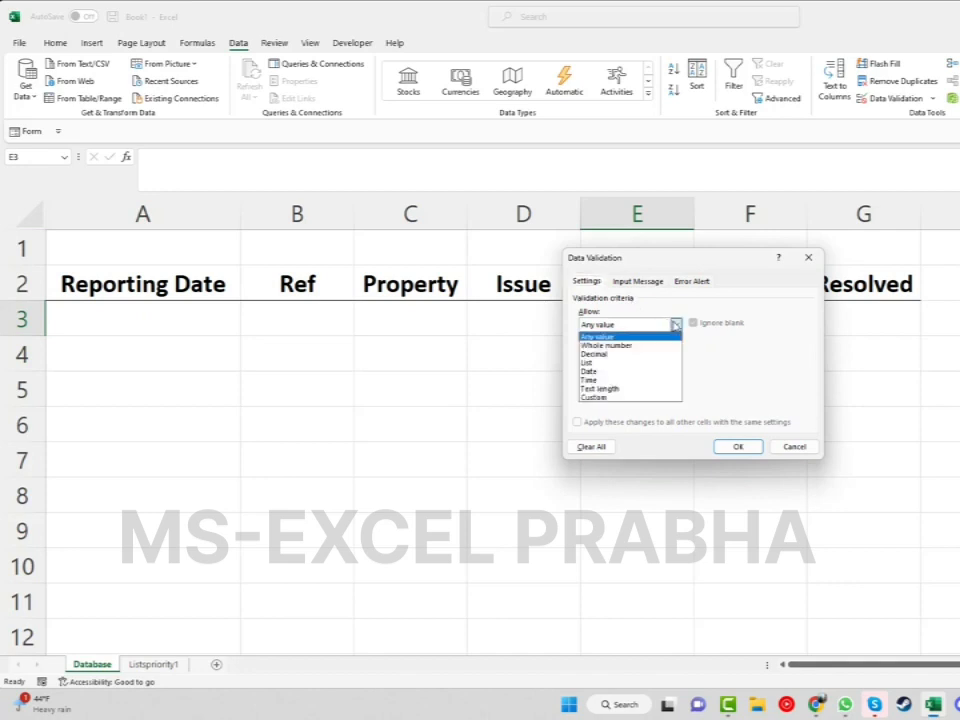
pyautogui.click(603, 364)
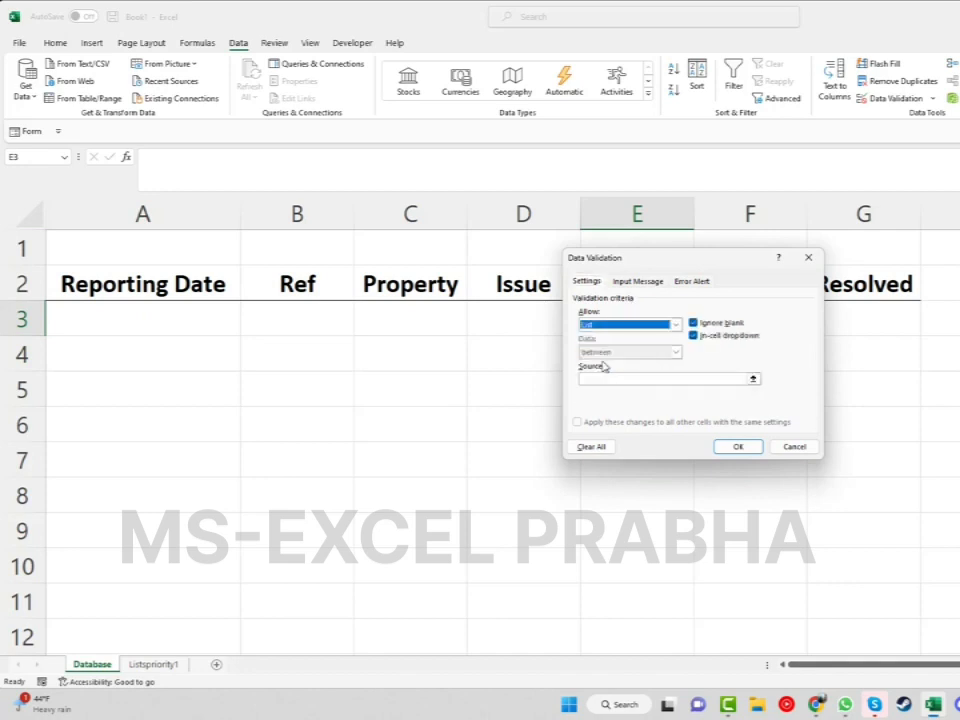
pyautogui.click(753, 380)
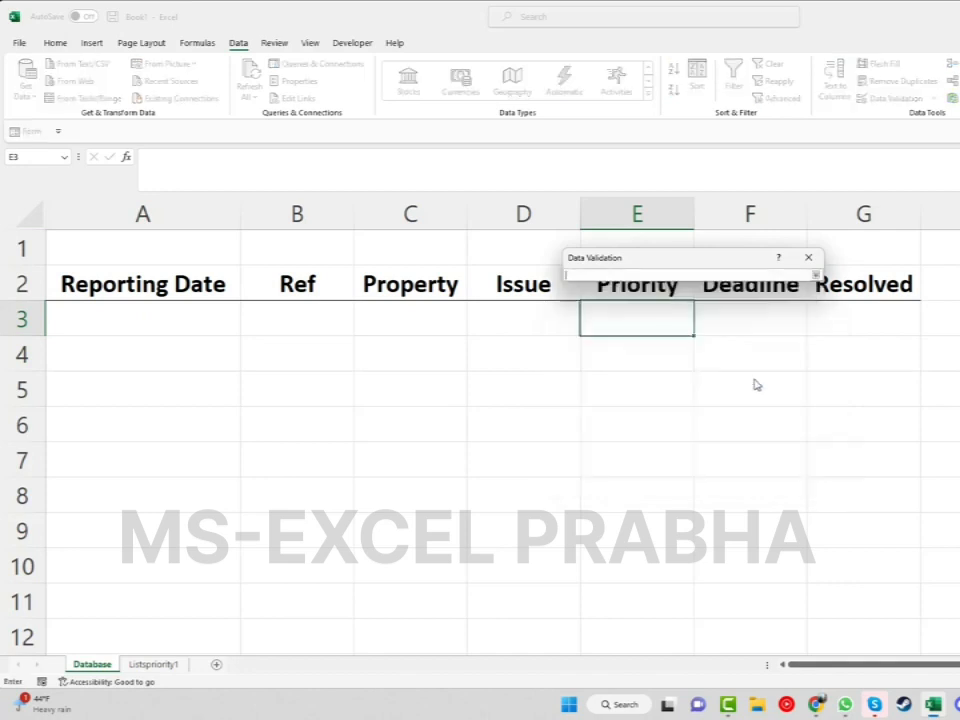
pyautogui.click(160, 665)
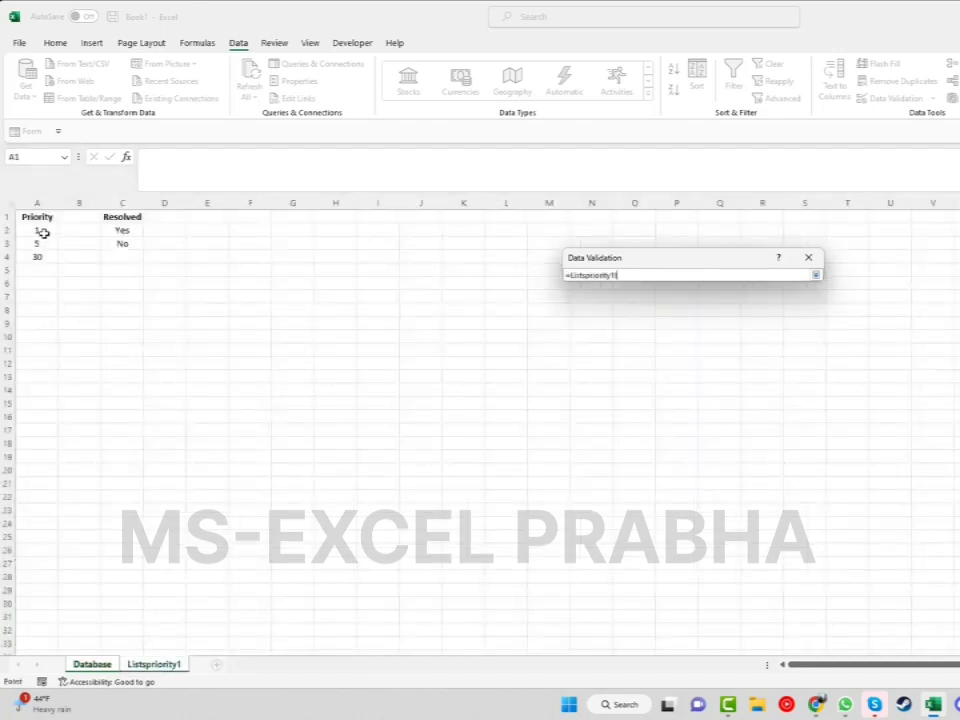
pyautogui.moveTo(44, 230); pyautogui.dragTo(41, 253)
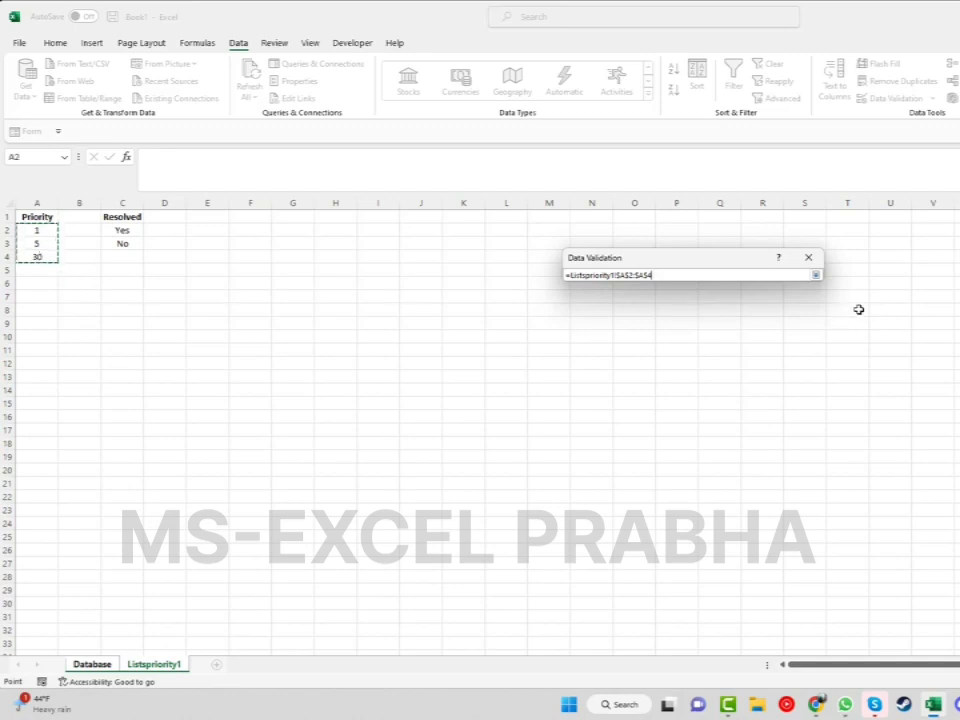
pyautogui.click(815, 276)
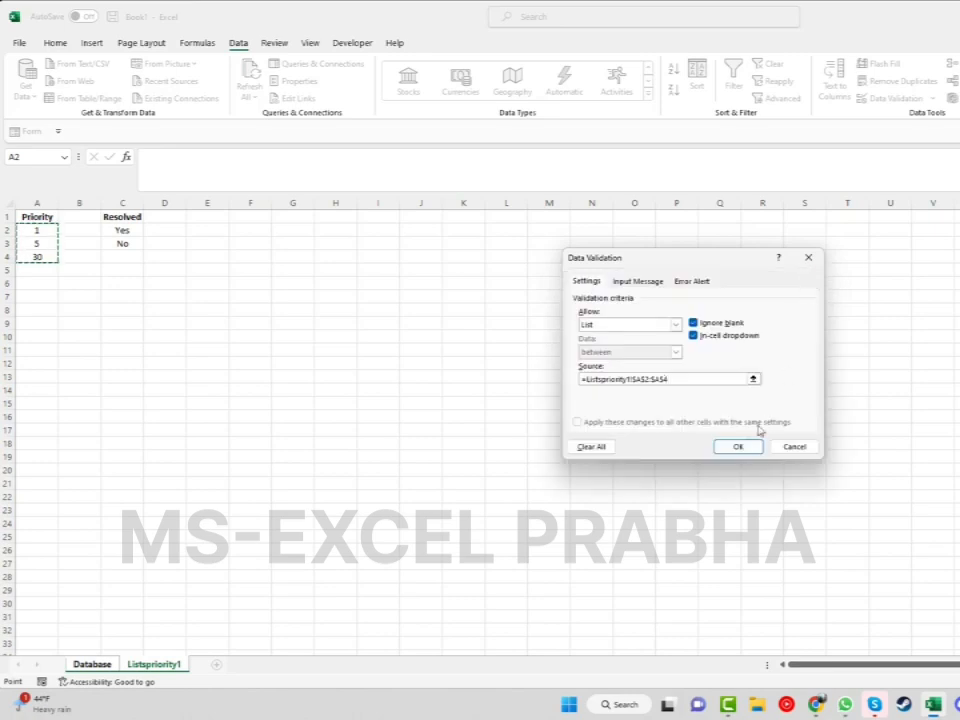
pyautogui.click(739, 447)
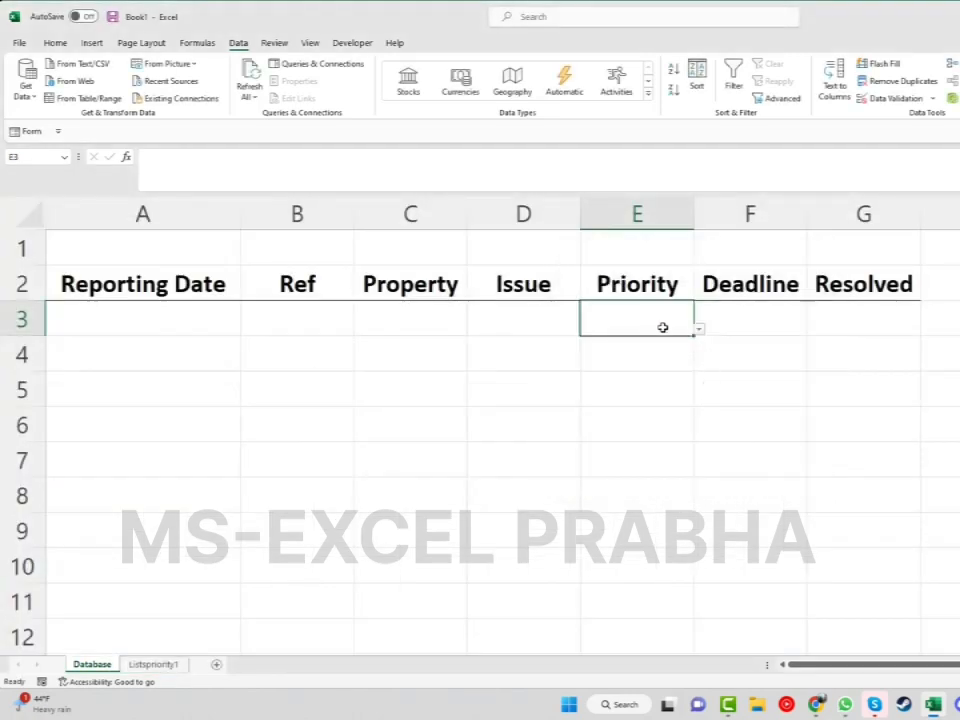
pyautogui.click(699, 332)
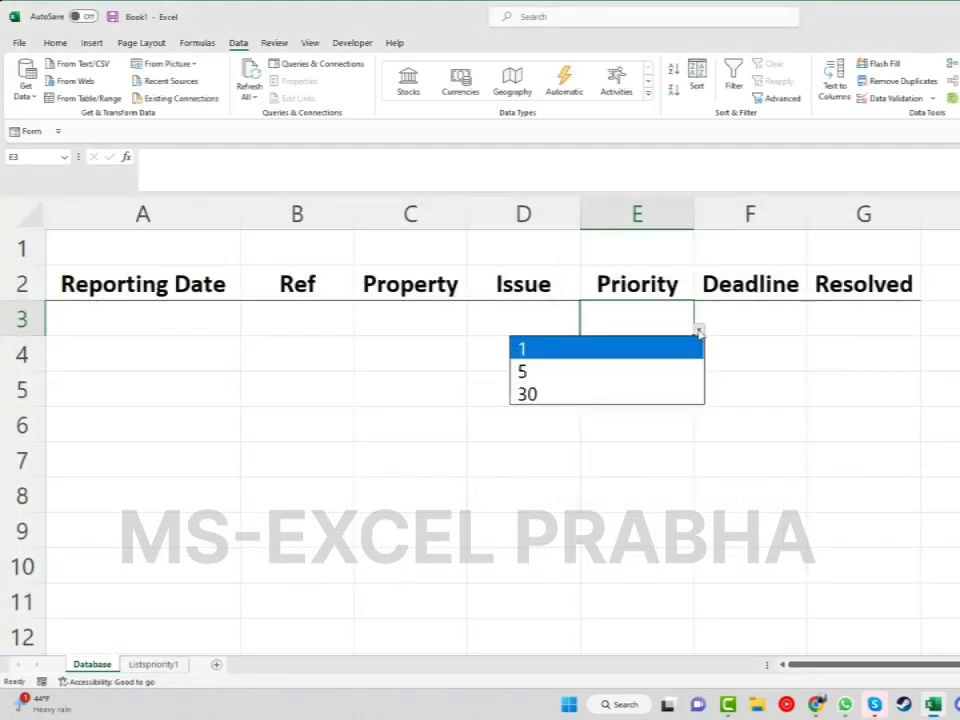
pyautogui.click(617, 374)
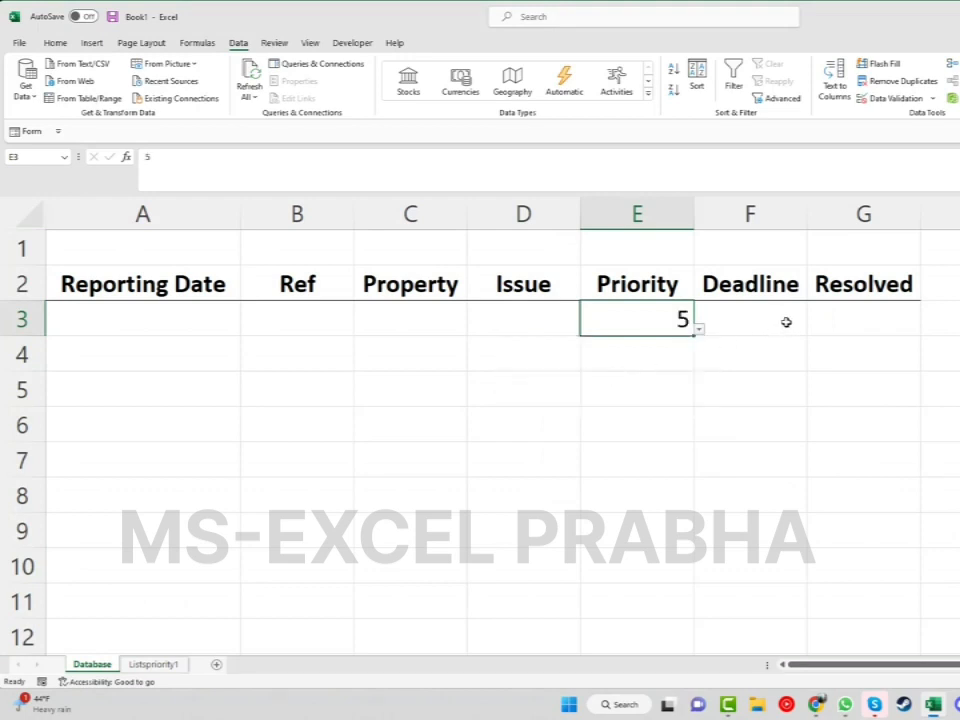
# - Restrict cell G3 under Resolved to a list sourced from Listspriority1 cells C2:C3, and choose Yes from it
pyautogui.click(855, 322)
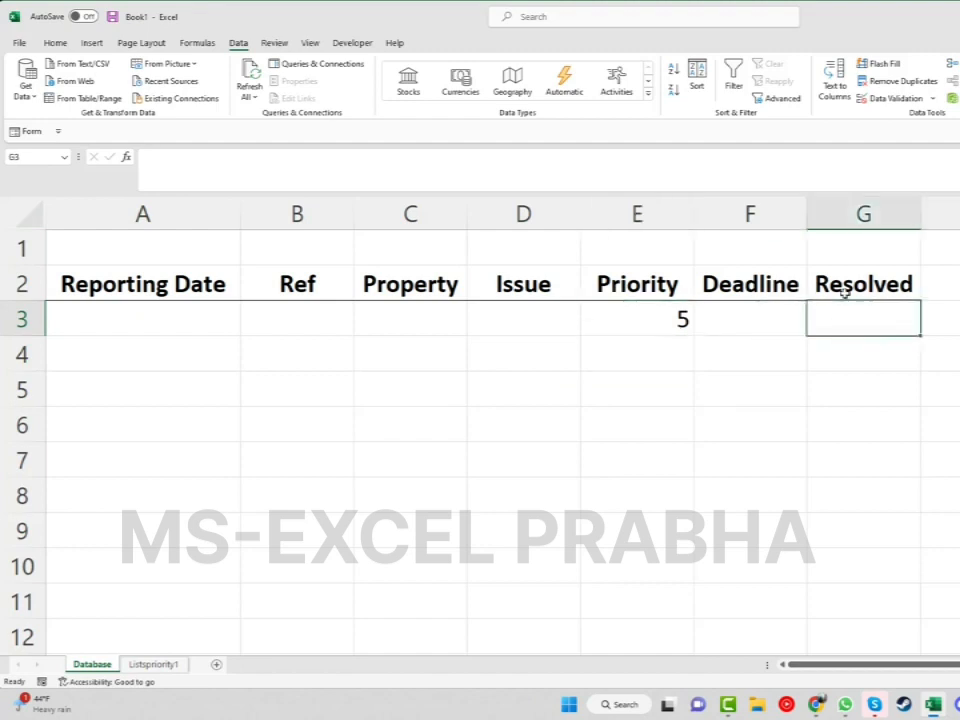
pyautogui.click(932, 99)
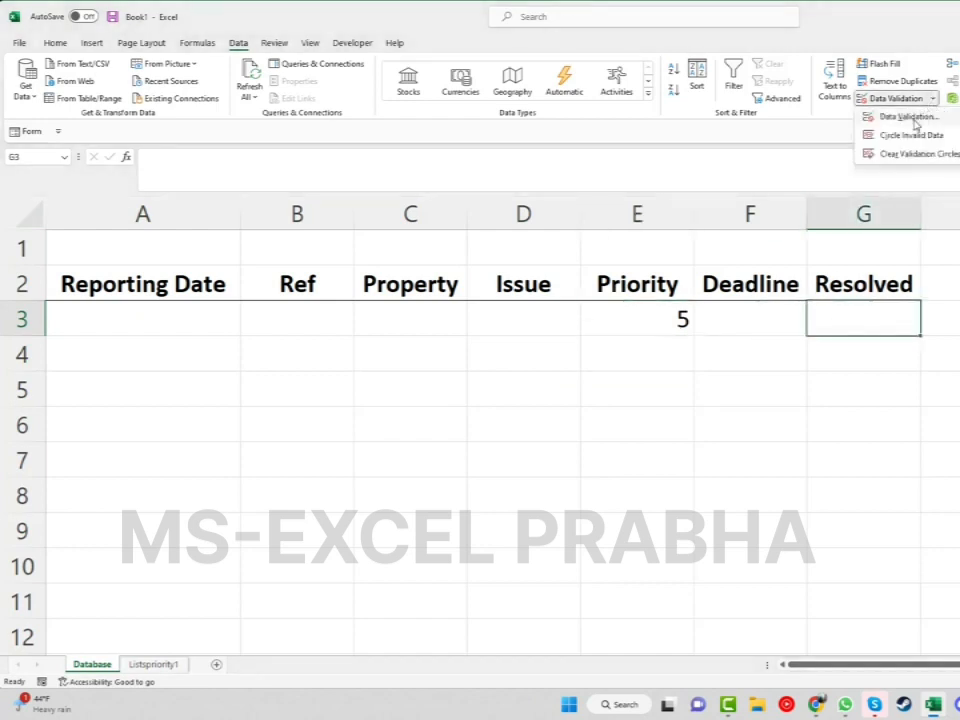
pyautogui.click(912, 118)
pyautogui.click(676, 324)
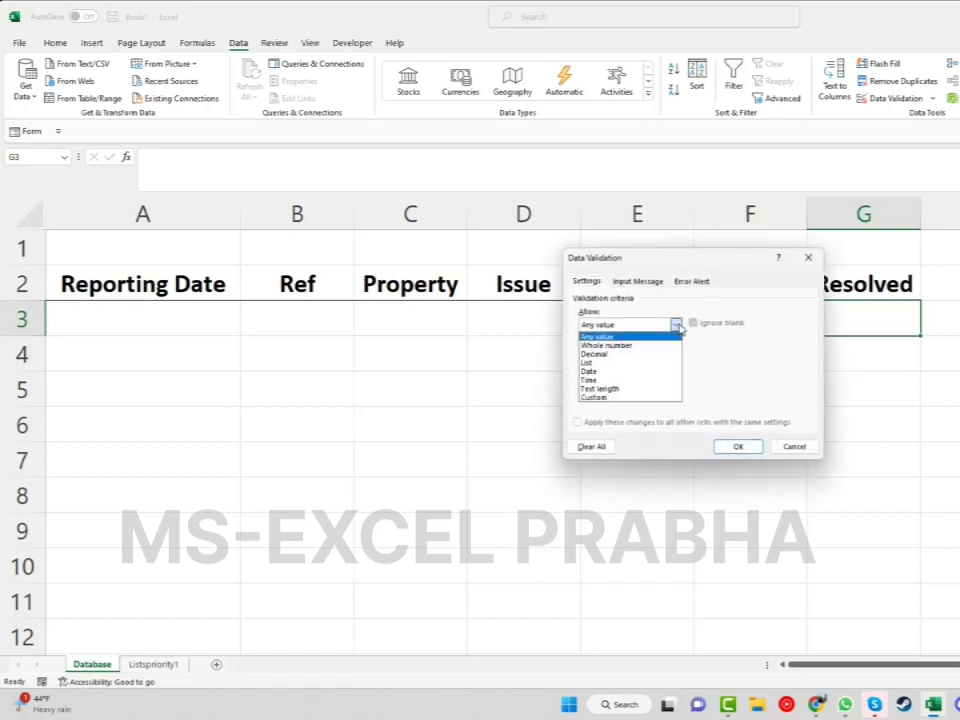
pyautogui.click(634, 363)
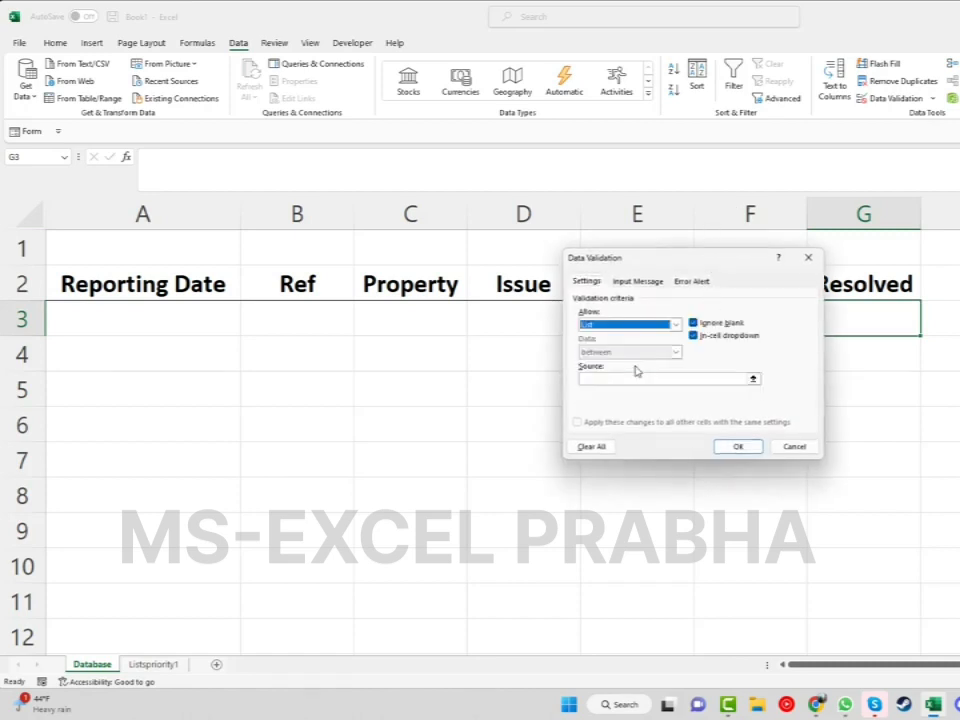
pyautogui.click(753, 378)
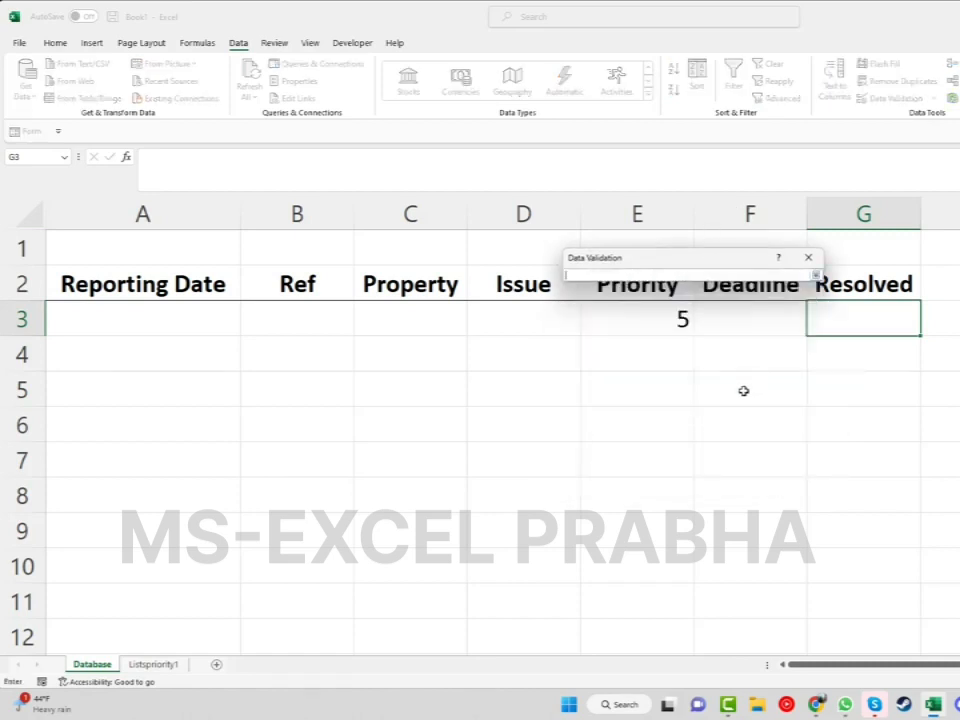
pyautogui.click(153, 664)
pyautogui.moveTo(131, 231); pyautogui.dragTo(125, 244)
pyautogui.click(816, 274)
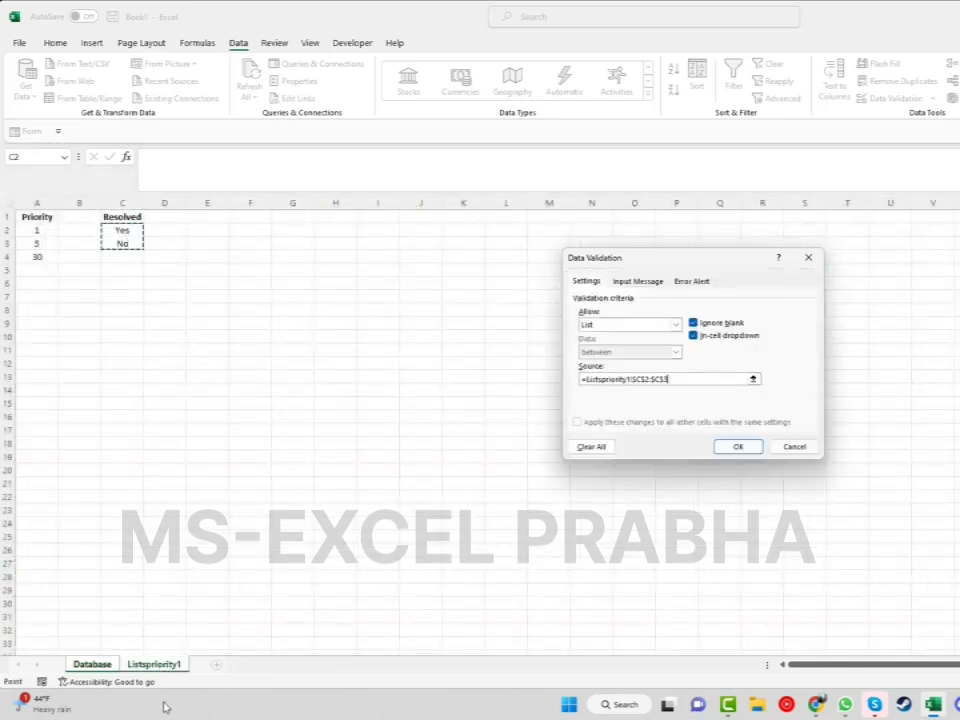
pyautogui.click(738, 446)
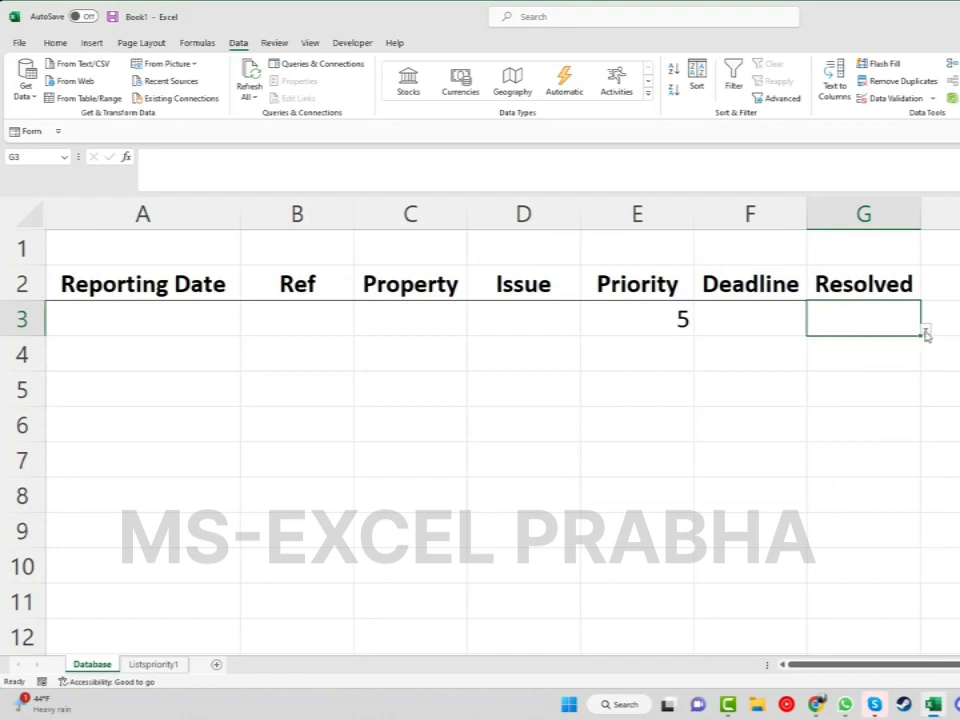
pyautogui.click(925, 329)
pyautogui.click(884, 350)
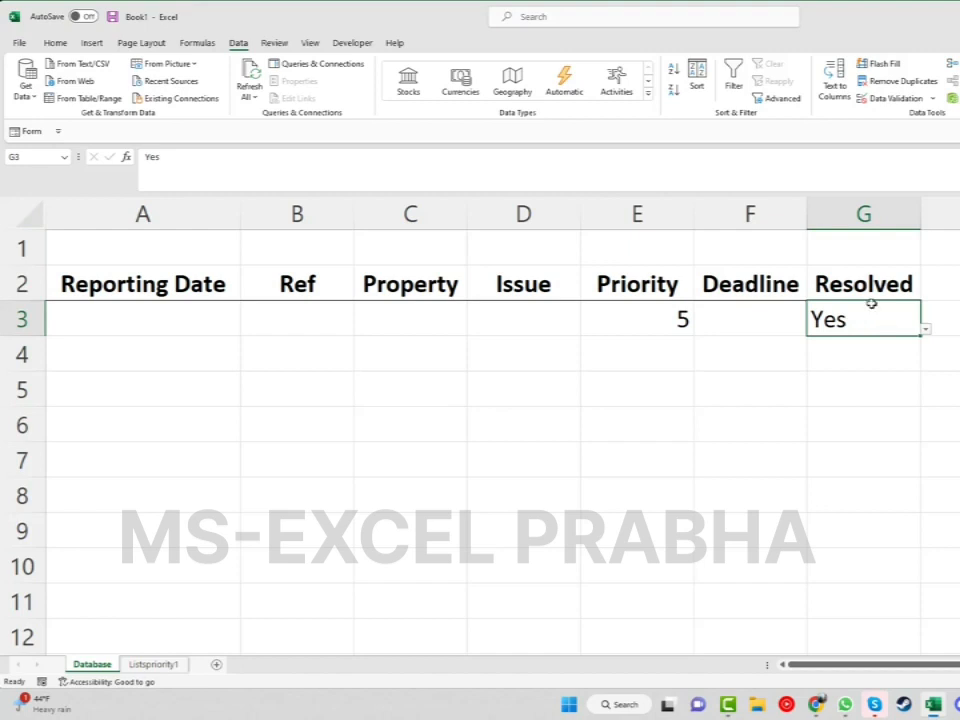
# - Add an Equal To highlight rule to G3 that formats "Yes" with Green Fill with Dark Green Text
pyautogui.click(54, 40)
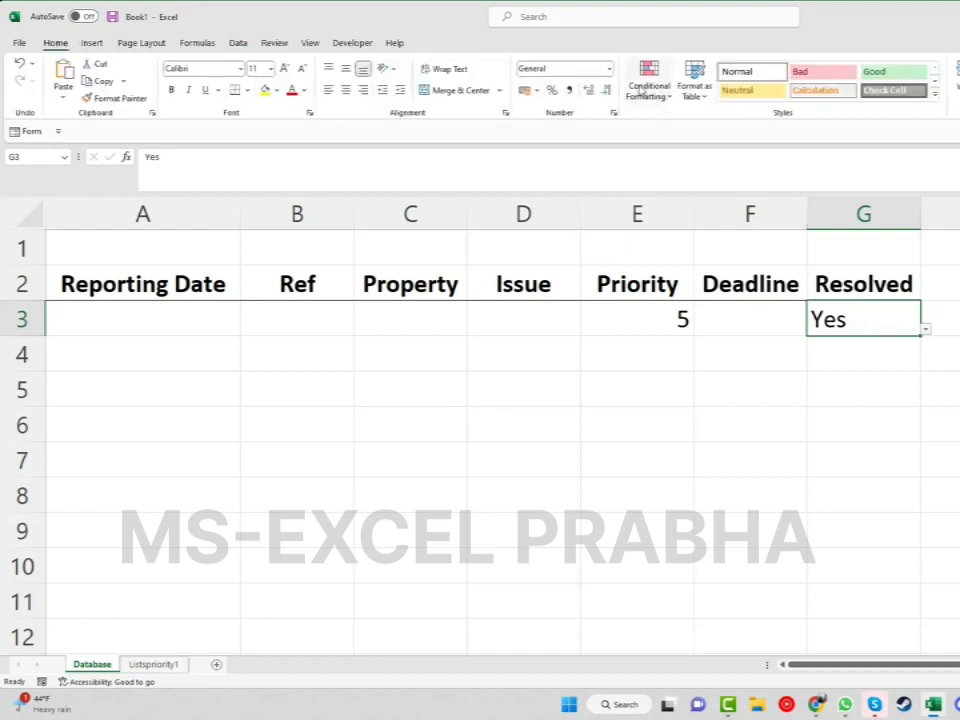
pyautogui.click(649, 82)
pyautogui.moveTo(665, 138)
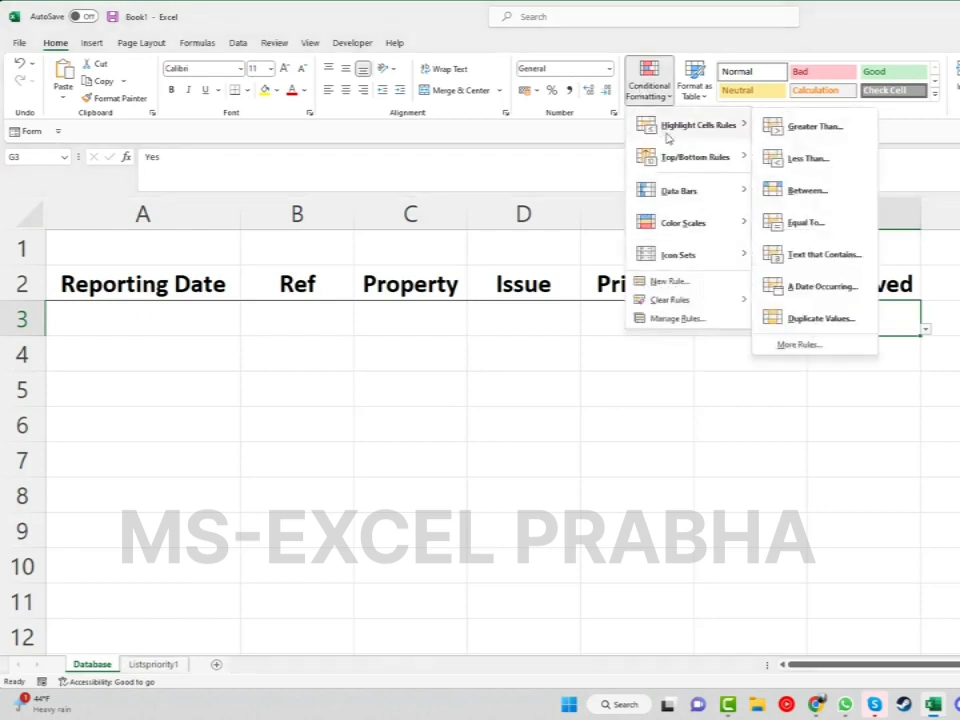
pyautogui.click(806, 222)
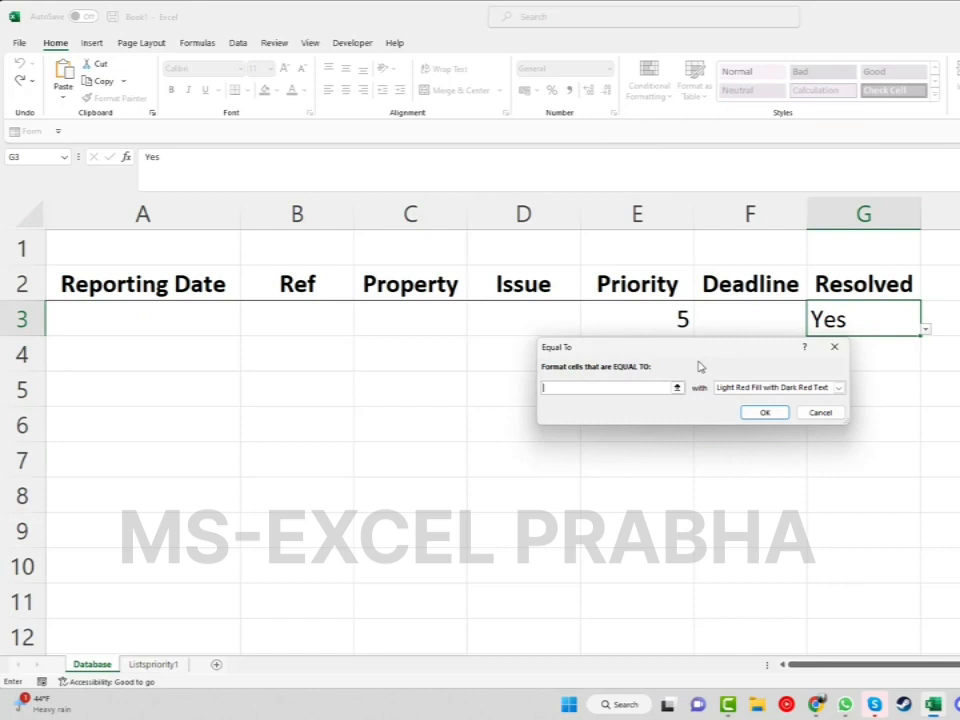
pyautogui.write('Yes')
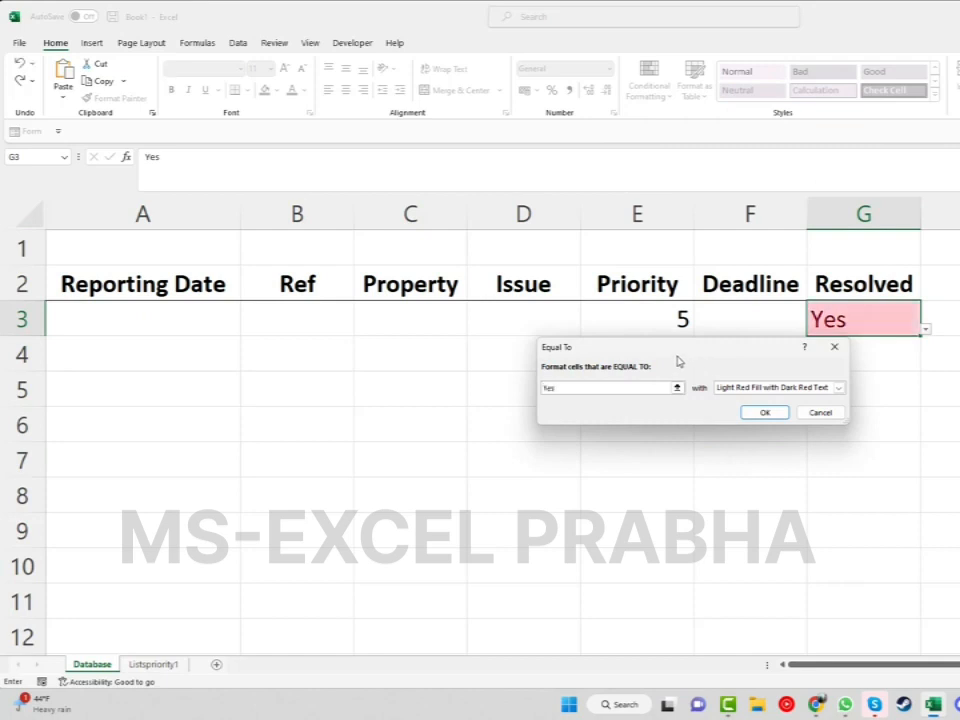
pyautogui.click(840, 389)
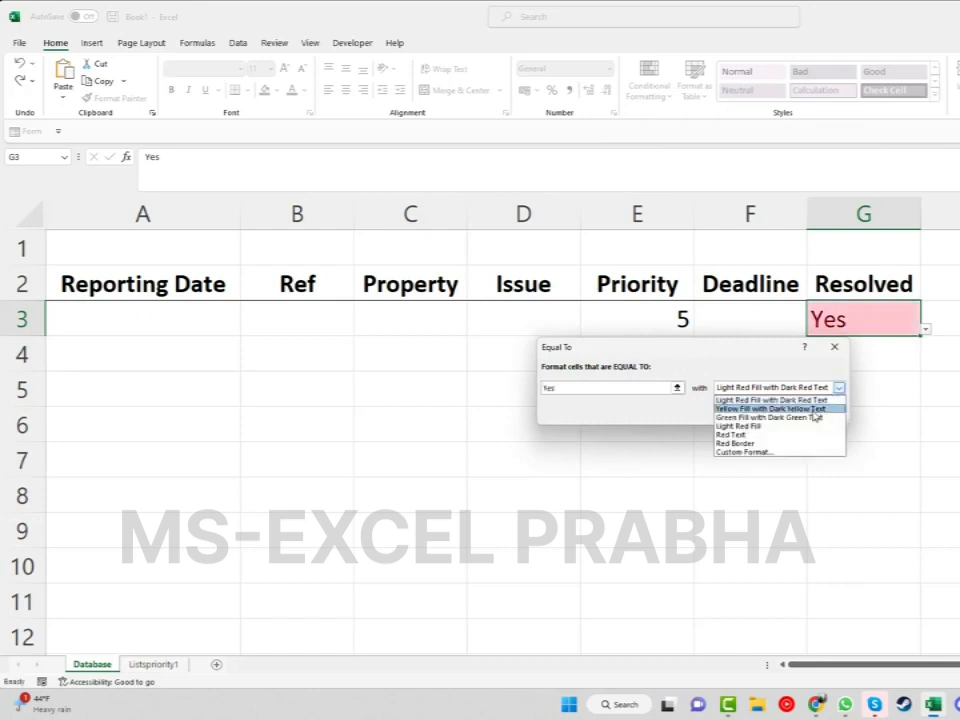
pyautogui.click(813, 419)
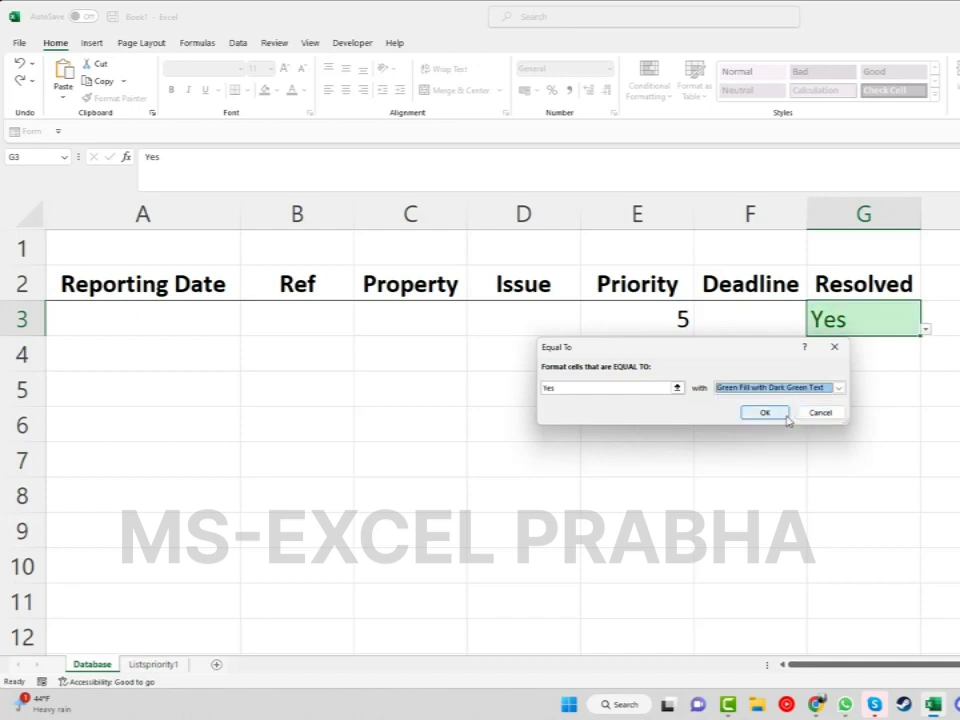
pyautogui.click(765, 413)
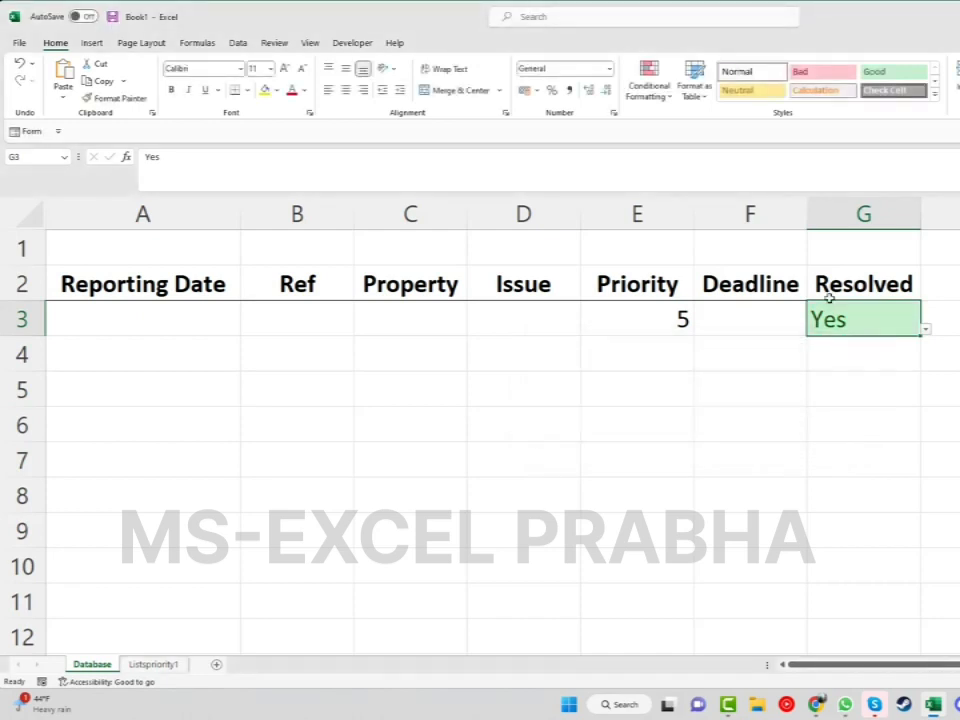
# - Set up a second Equal To highlight rule on G3 for "No" that uses a custom format
pyautogui.click(649, 82)
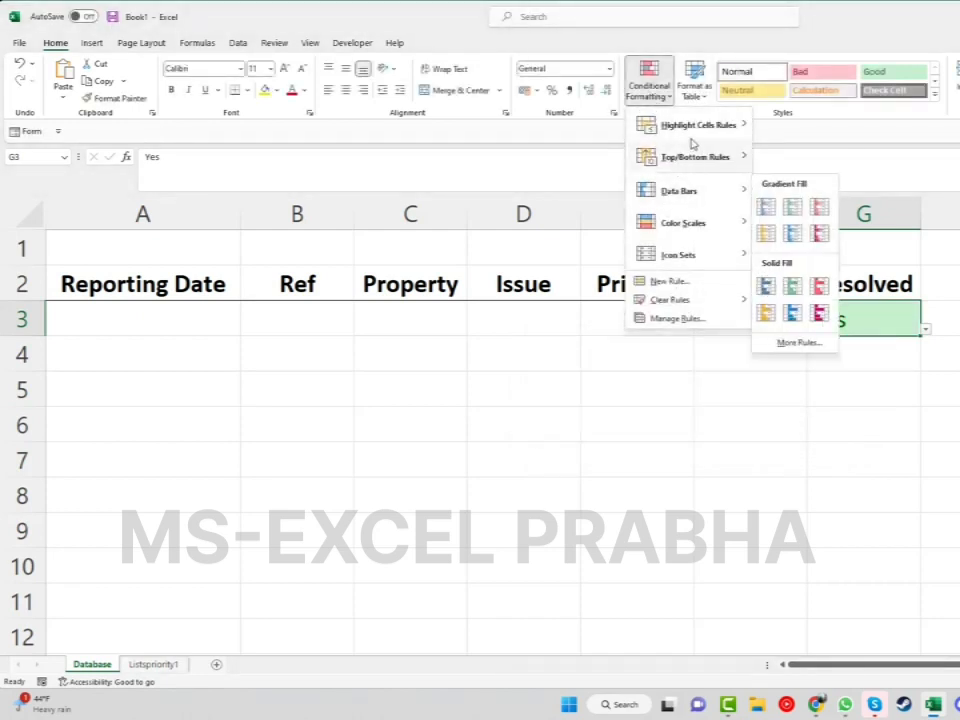
pyautogui.moveTo(744, 133)
pyautogui.click(800, 222)
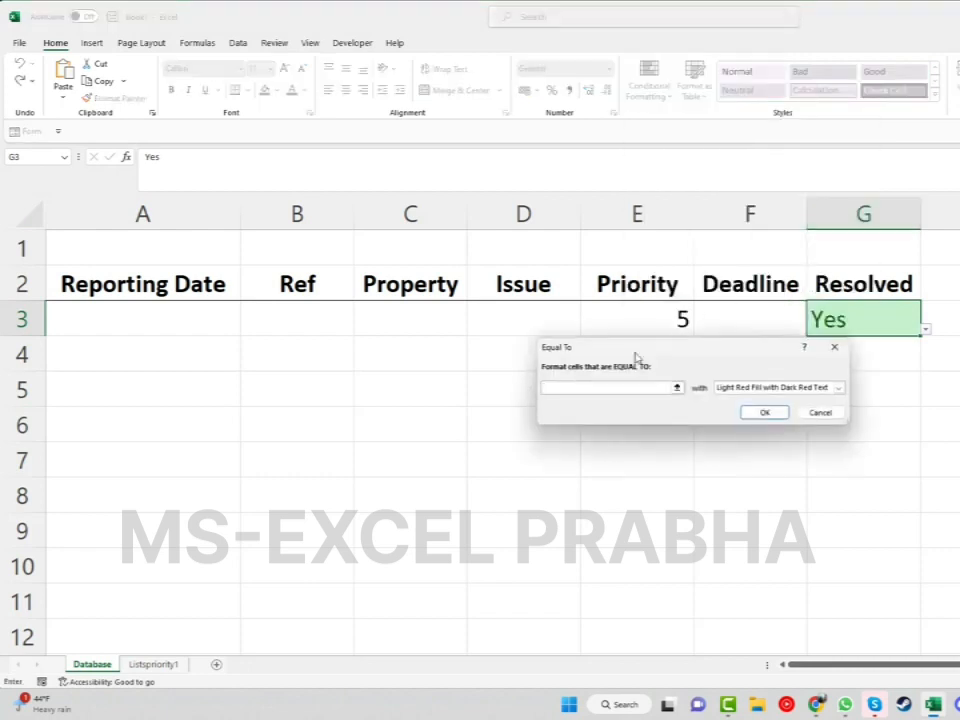
pyautogui.write('No')
pyautogui.click(830, 390)
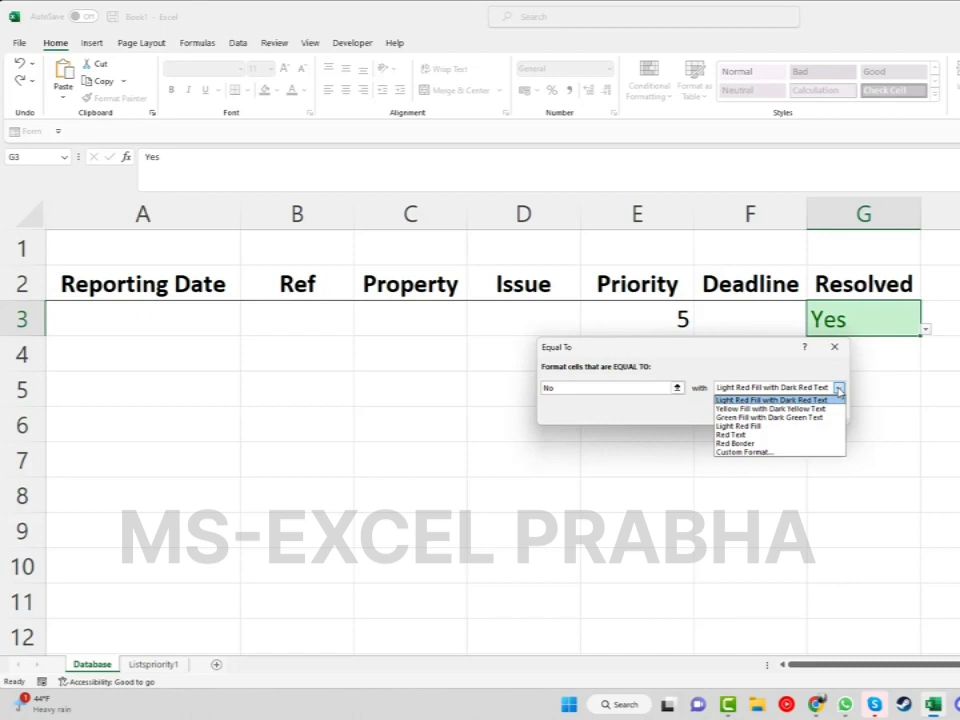
pyautogui.click(776, 453)
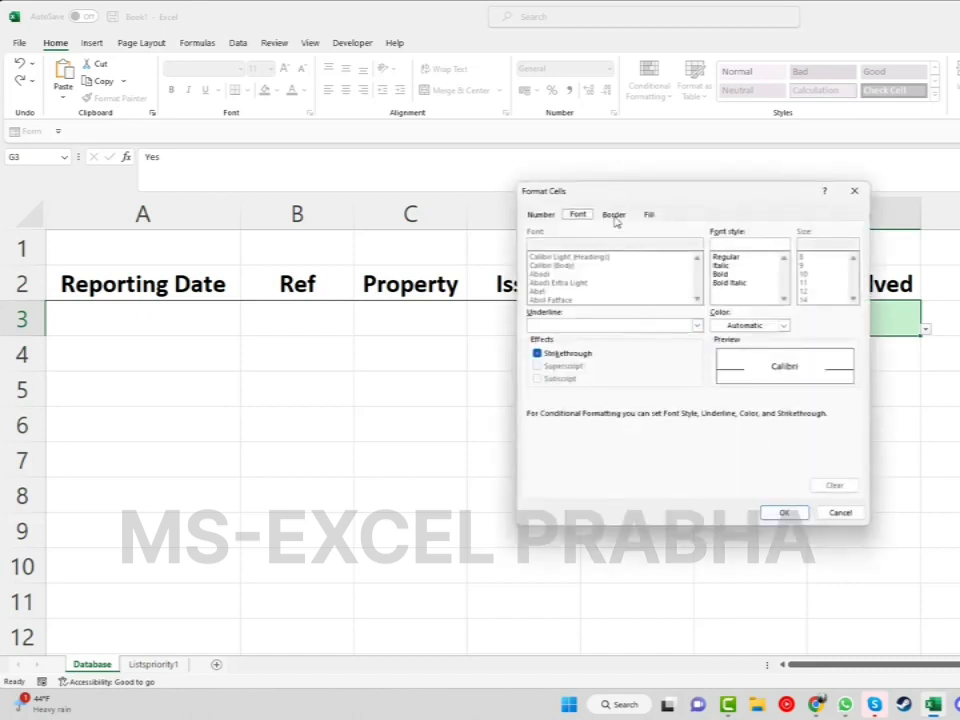
# - Give the custom format for "No" a red background fill and a white font color
pyautogui.click(649, 216)
pyautogui.click(550, 345)
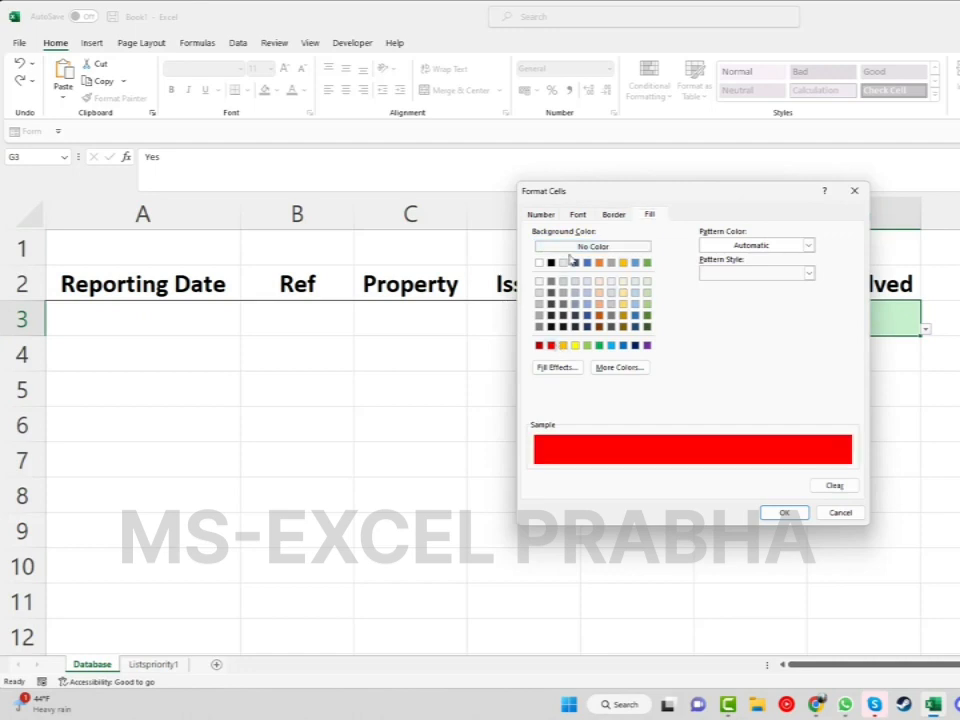
pyautogui.click(579, 215)
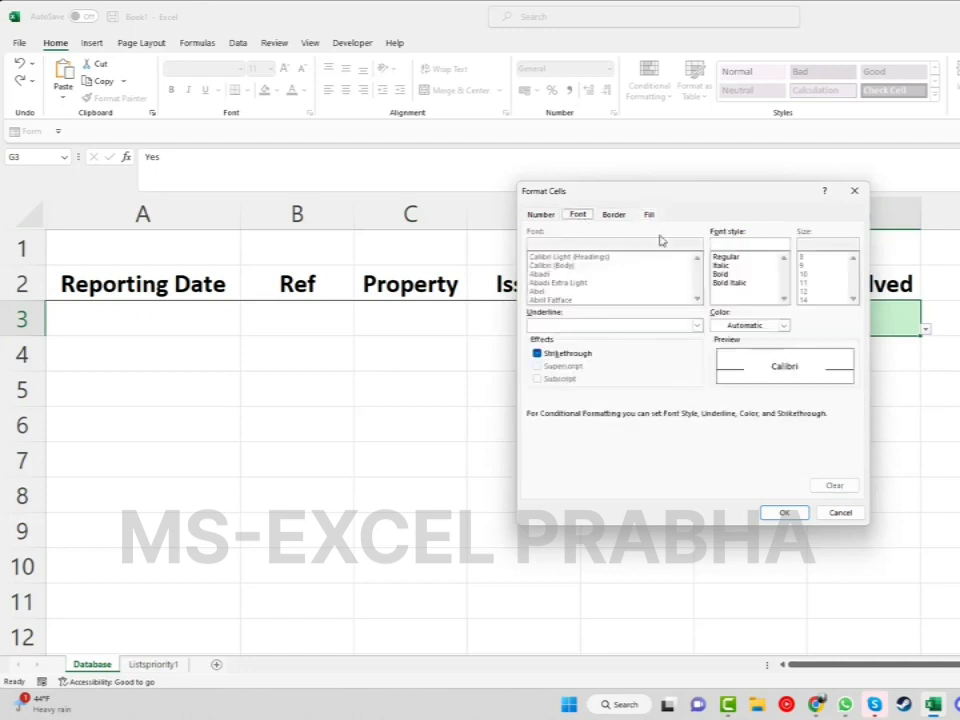
pyautogui.click(783, 325)
pyautogui.click(718, 385)
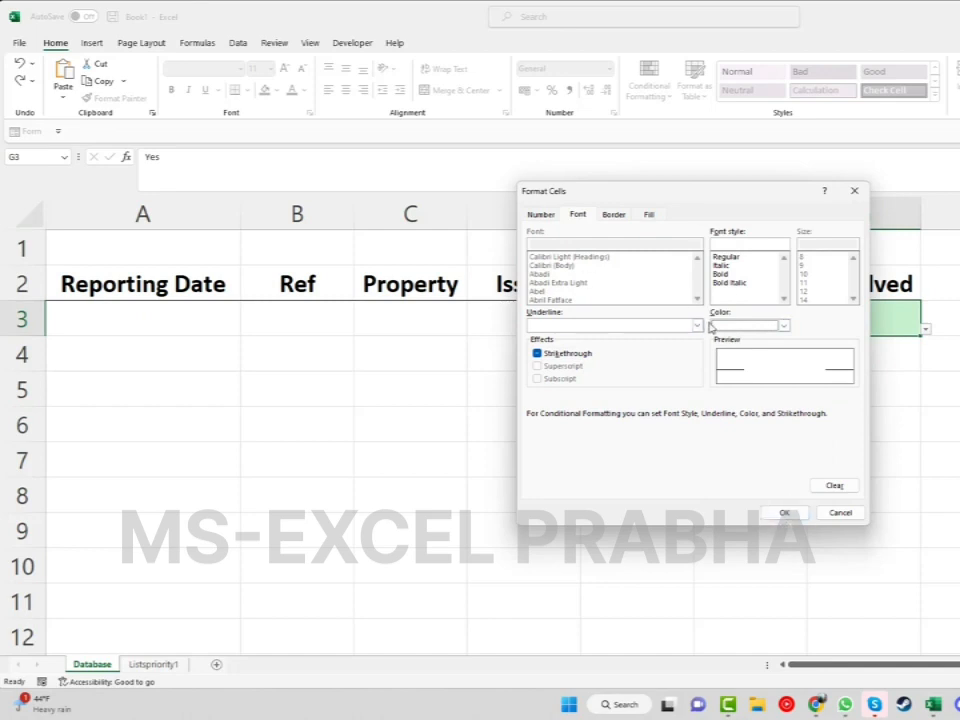
pyautogui.click(785, 513)
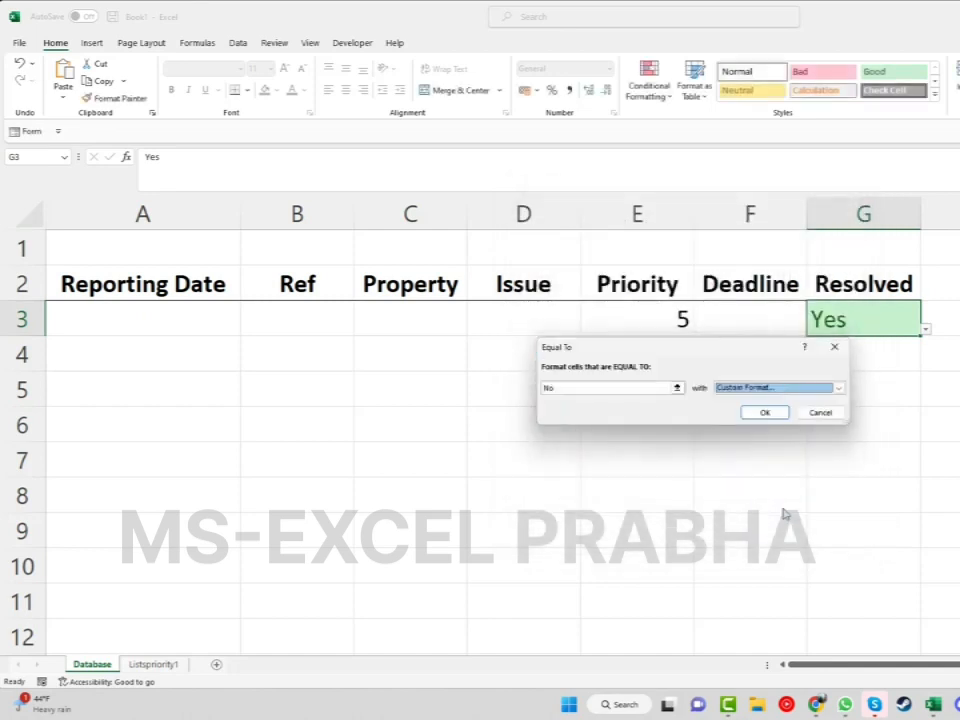
# - Apply the highlight rule for "No" to G3 and choose No as its Resolved value
pyautogui.click(776, 415)
pyautogui.click(926, 330)
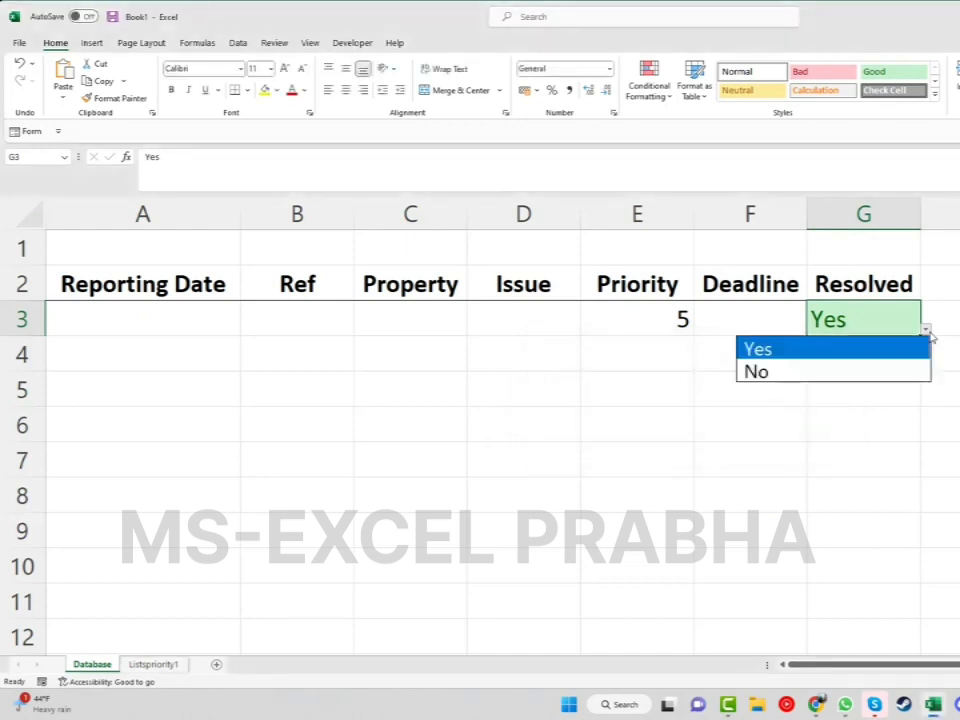
pyautogui.click(878, 369)
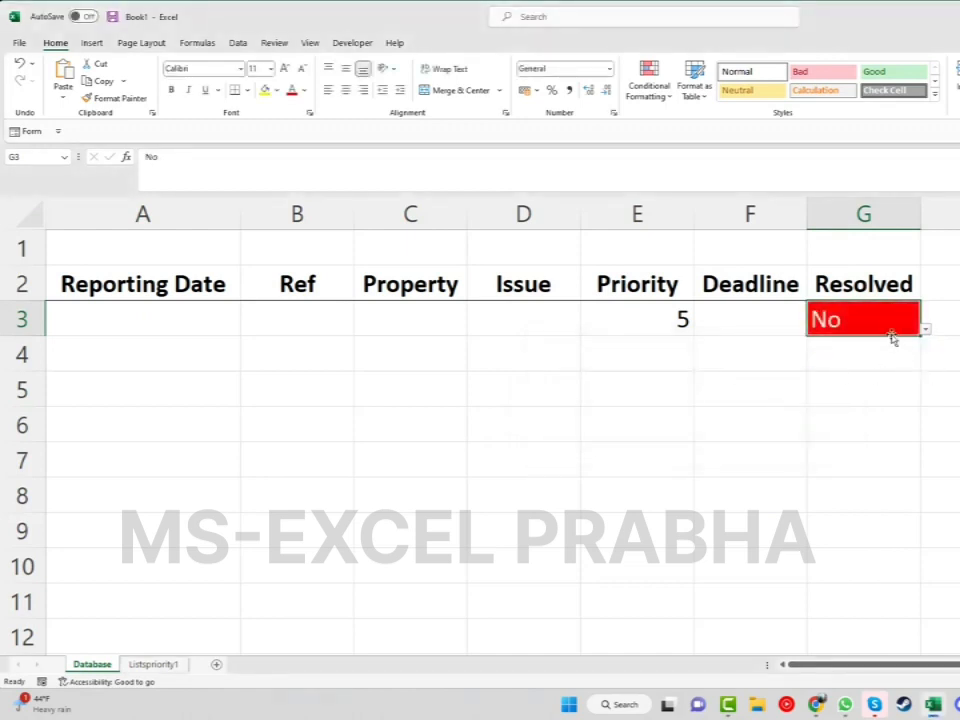
# - Add an Equal To highlight rule to Priority cell E3 that formats 1 with Light Red Fill with Dark Red Text
pyautogui.click(650, 318)
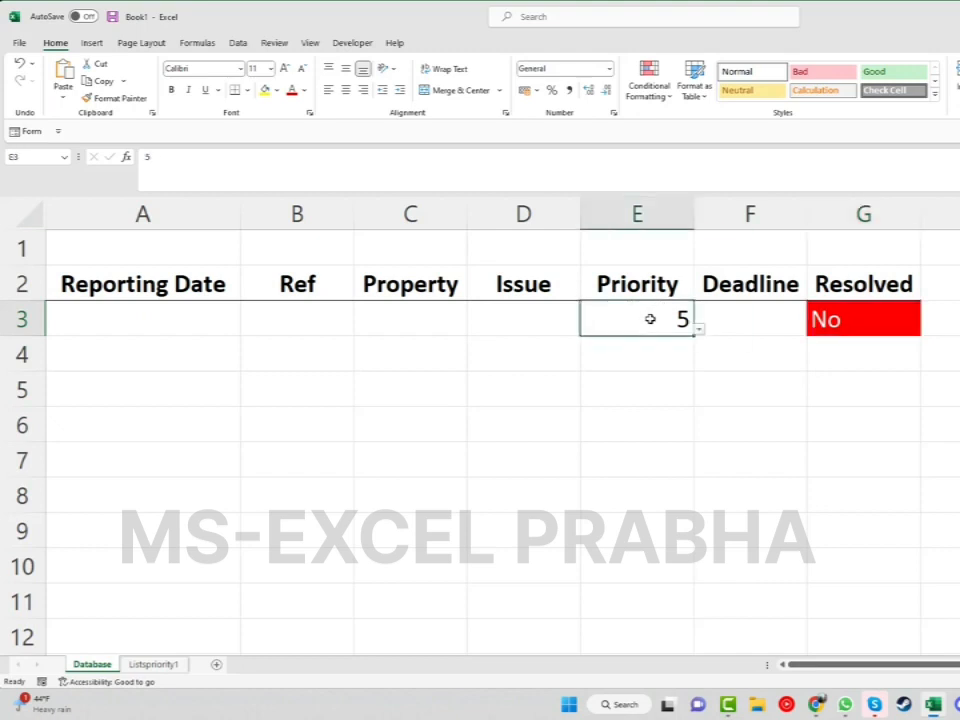
pyautogui.click(643, 96)
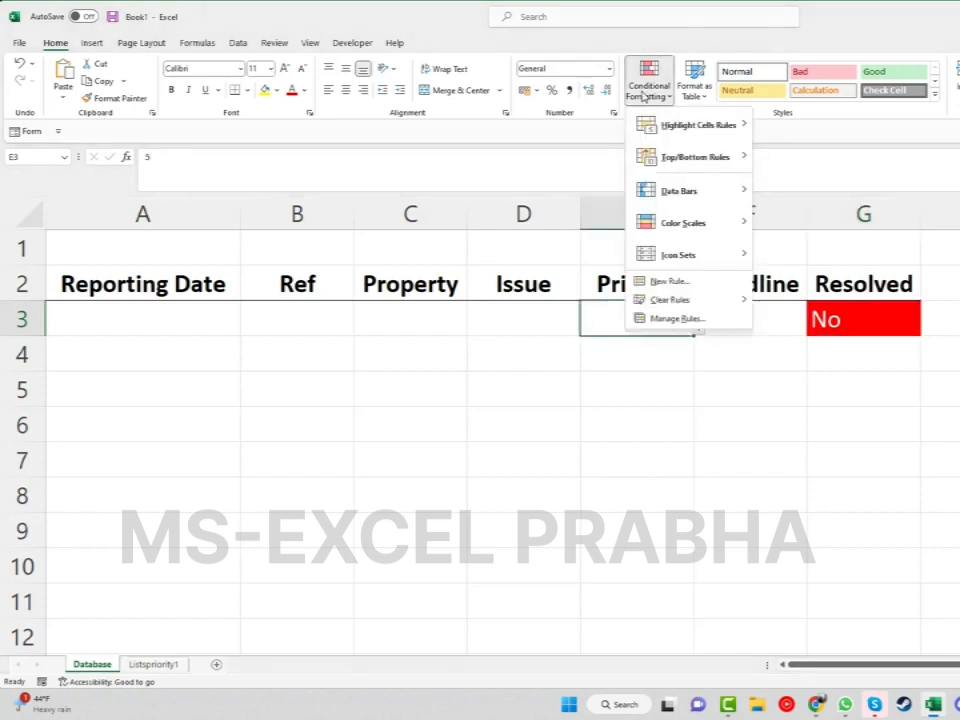
pyautogui.moveTo(707, 124)
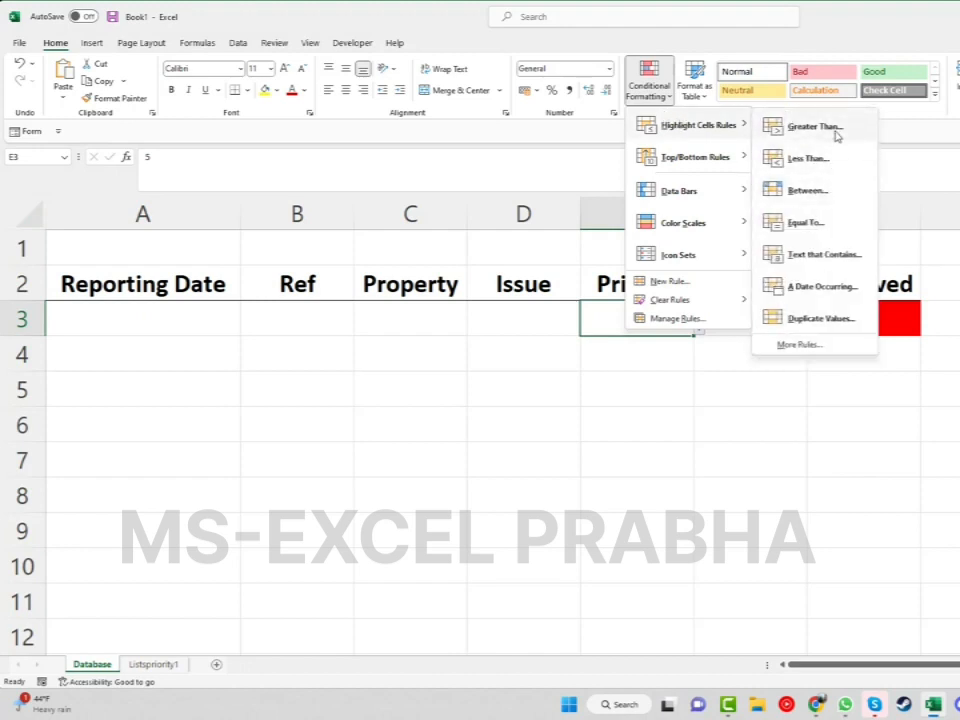
pyautogui.click(820, 222)
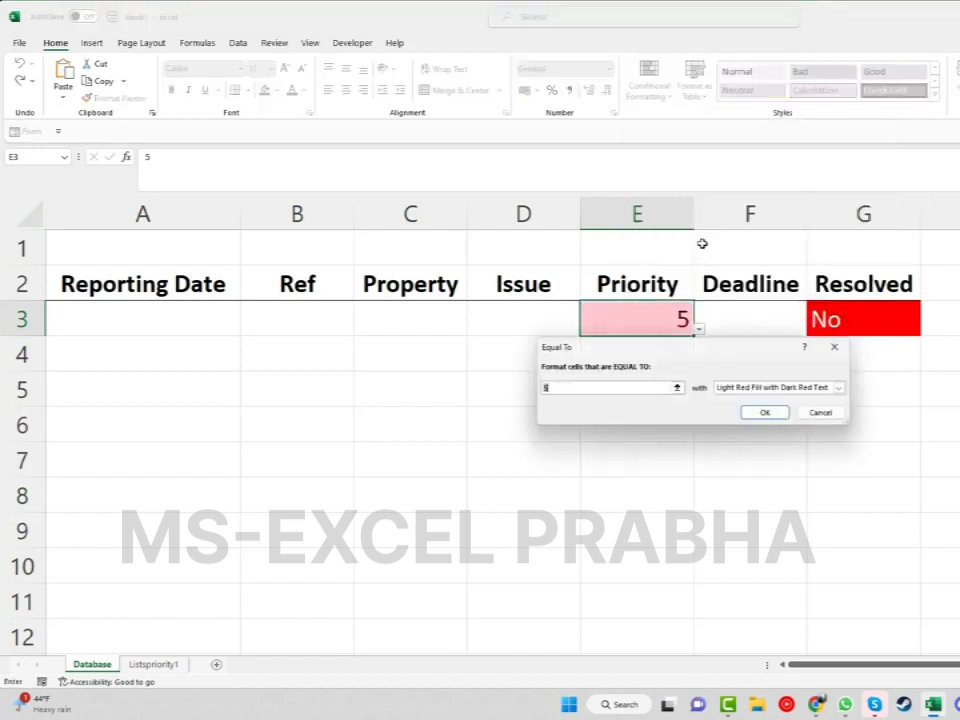
pyautogui.write('1')
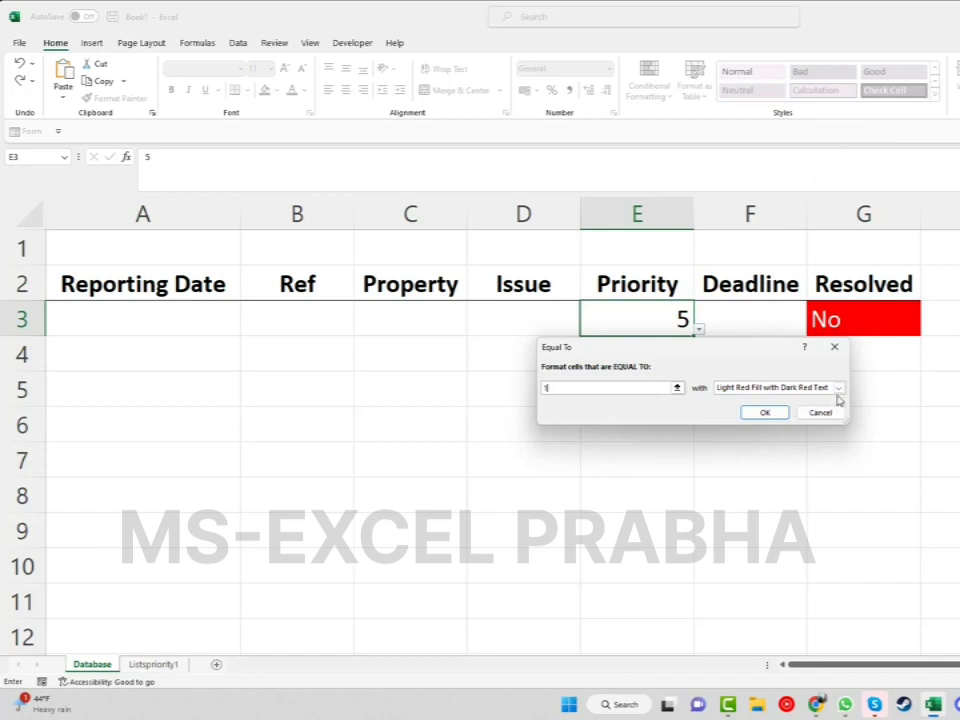
pyautogui.click(838, 388)
pyautogui.click(812, 418)
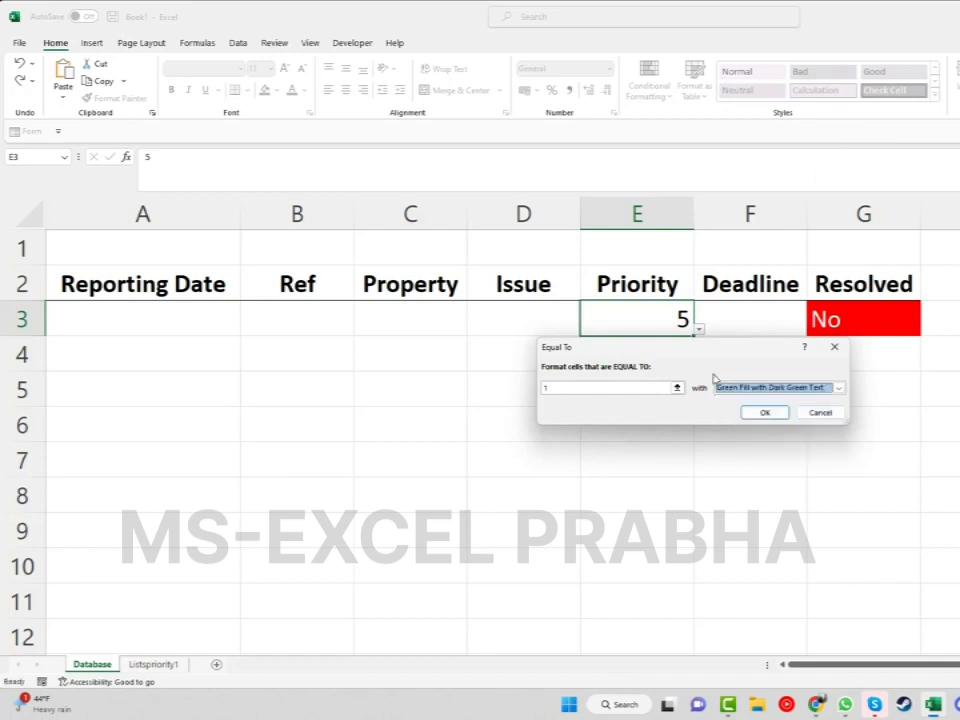
pyautogui.click(838, 388)
pyautogui.click(806, 401)
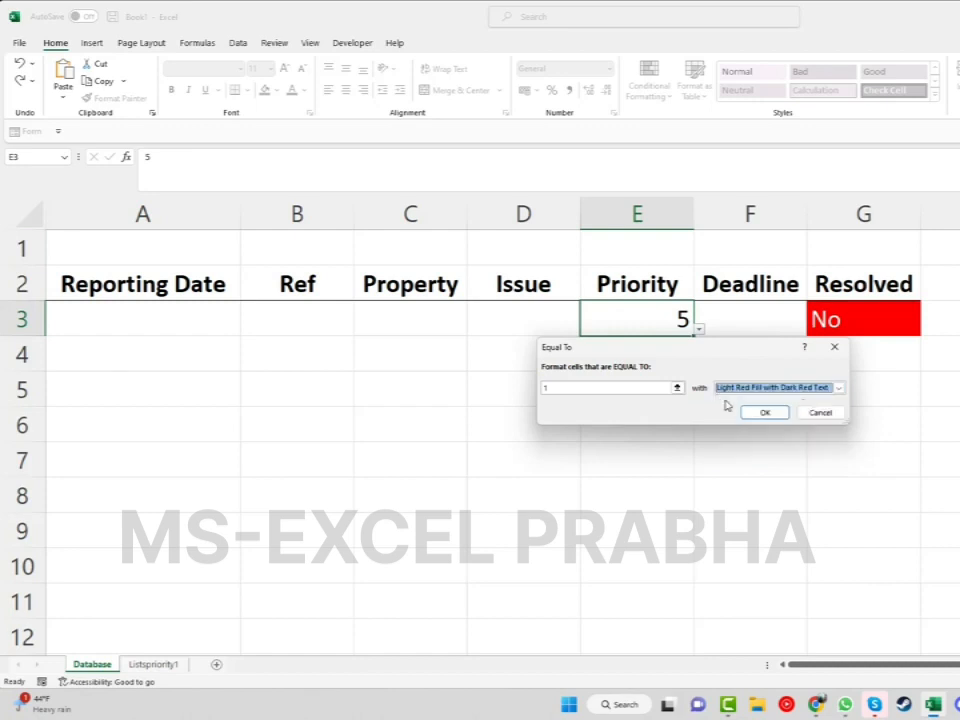
pyautogui.click(764, 413)
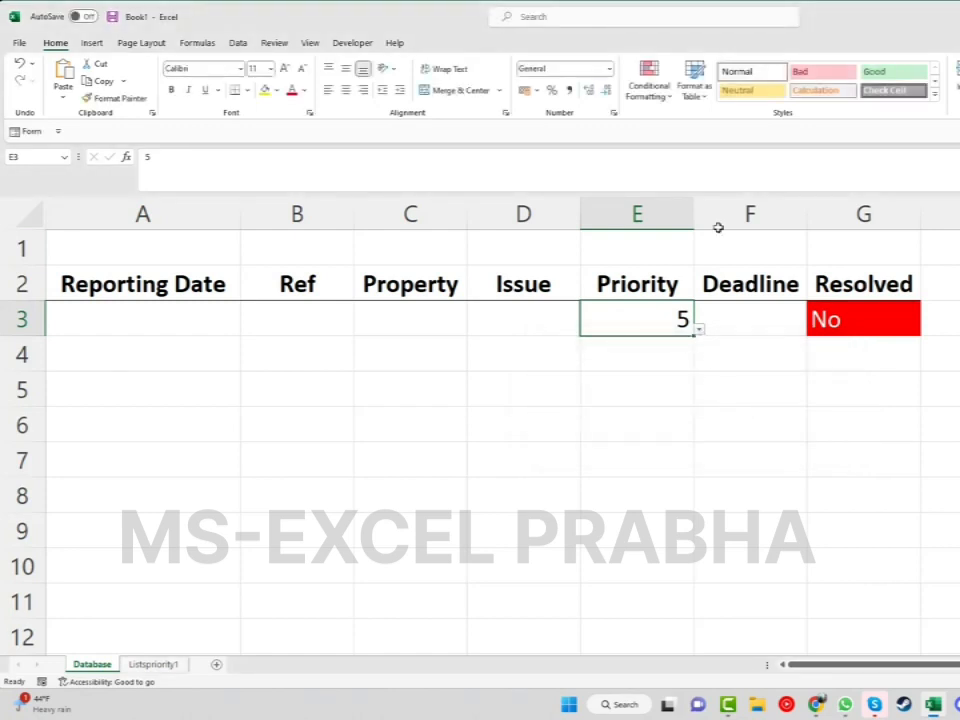
# - Add a second Equal To highlight rule to E3 that formats 5 with Yellow Fill with Dark Yellow Text
pyautogui.click(648, 86)
pyautogui.moveTo(700, 125)
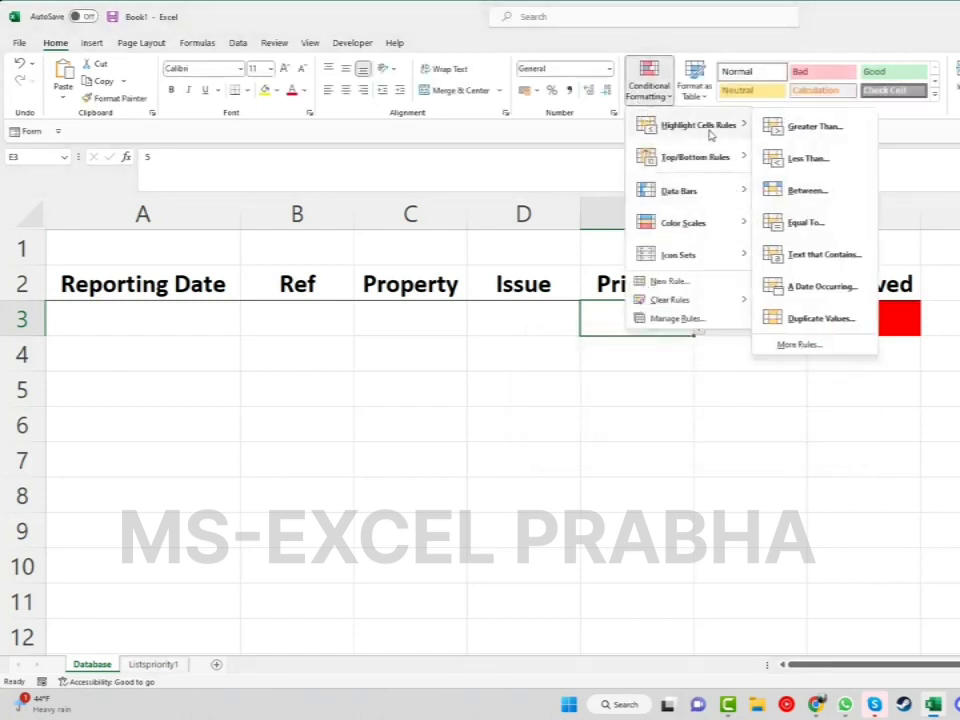
pyautogui.click(812, 223)
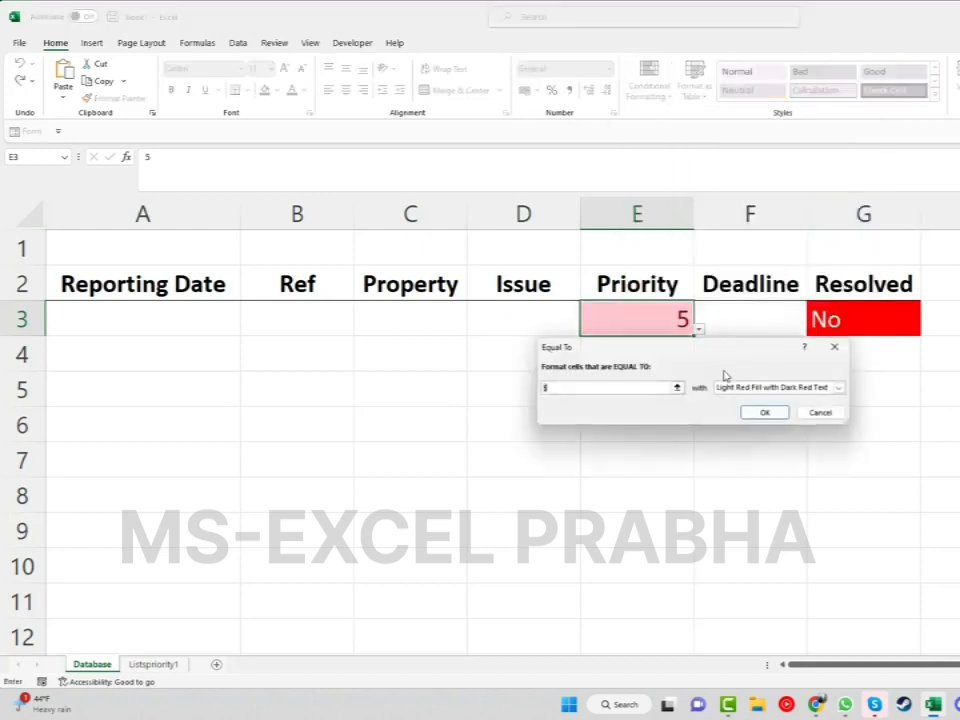
pyautogui.click(839, 388)
pyautogui.click(790, 407)
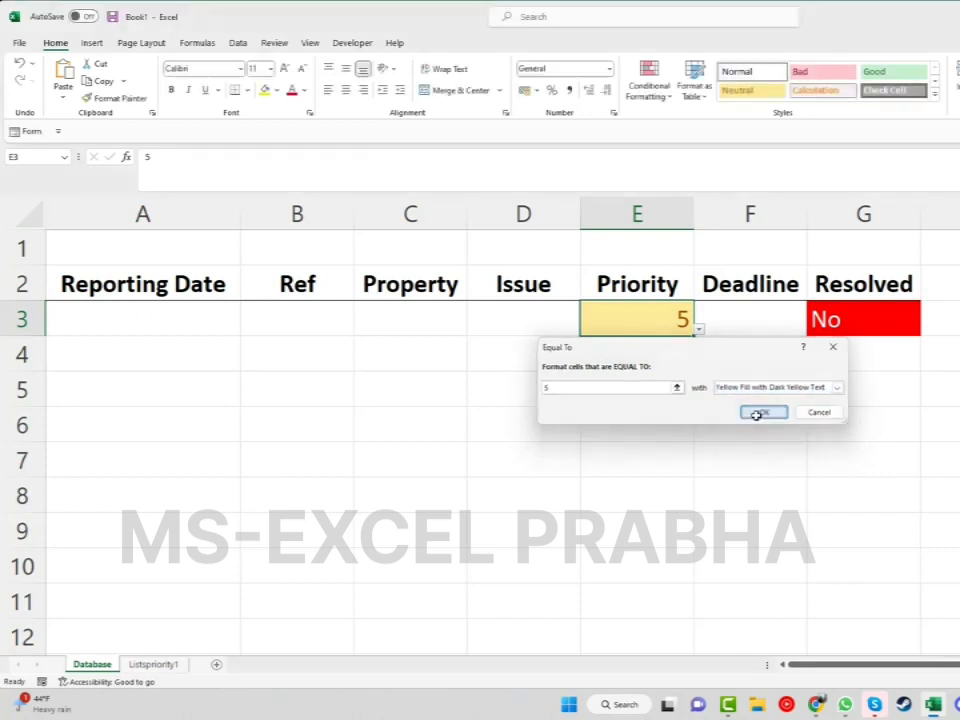
pyautogui.click(764, 412)
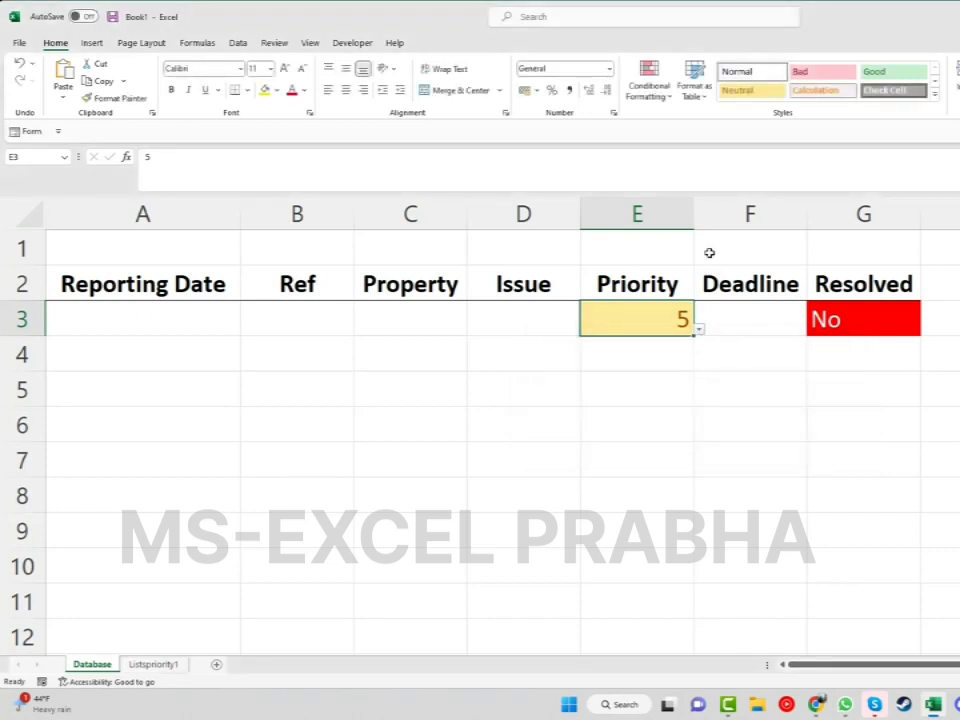
# - Add a third Equal To highlight rule to E3 that formats 30 with Green Fill with Dark Green Text
pyautogui.click(649, 84)
pyautogui.moveTo(705, 135)
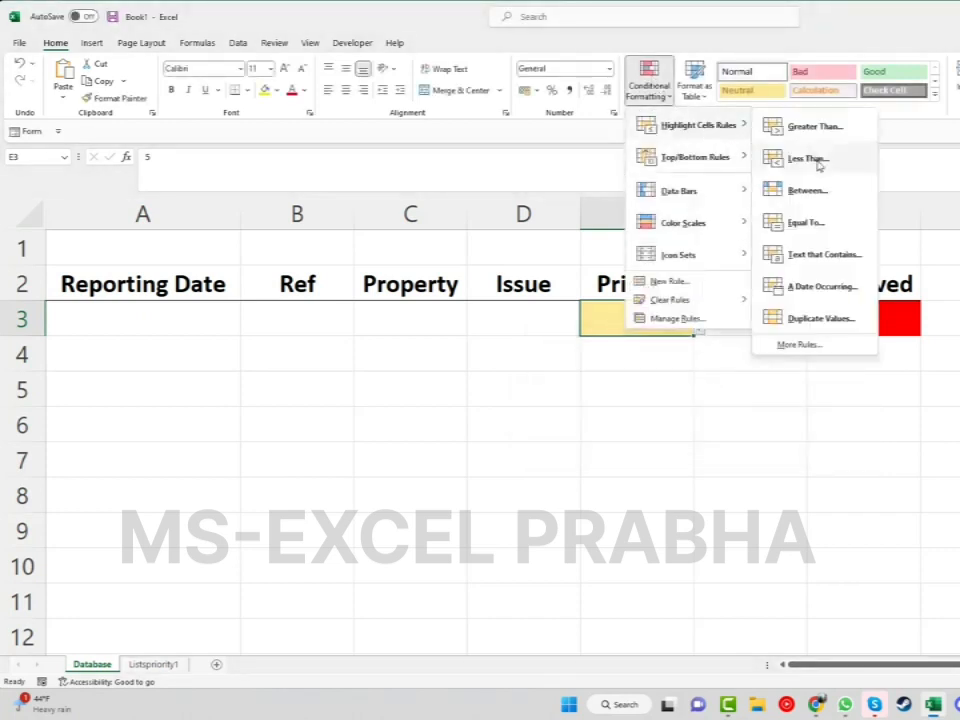
pyautogui.click(806, 222)
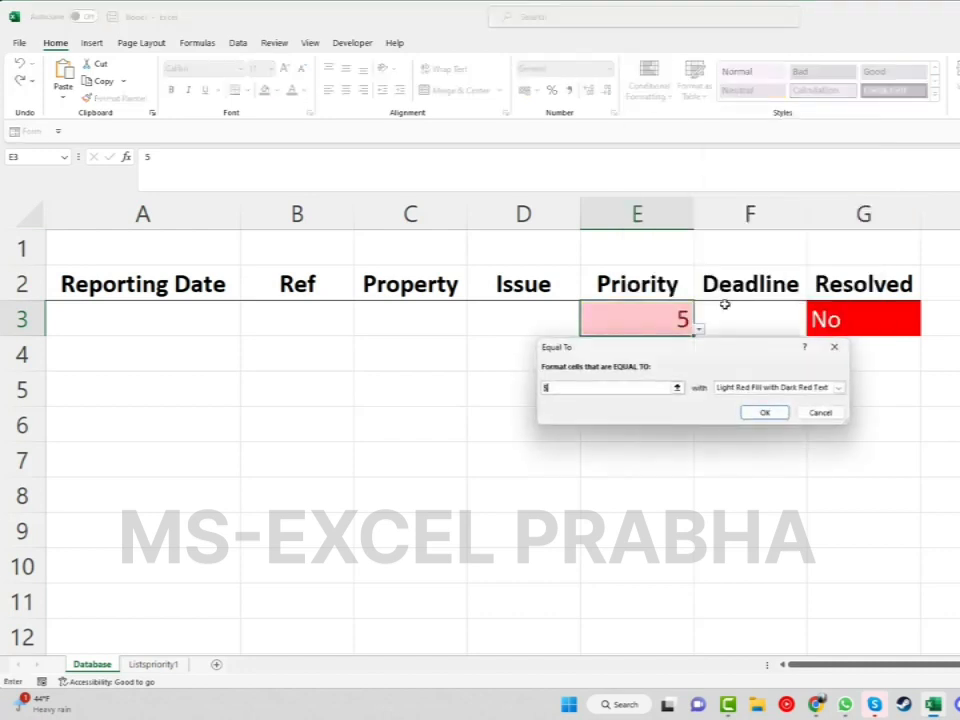
pyautogui.write('30')
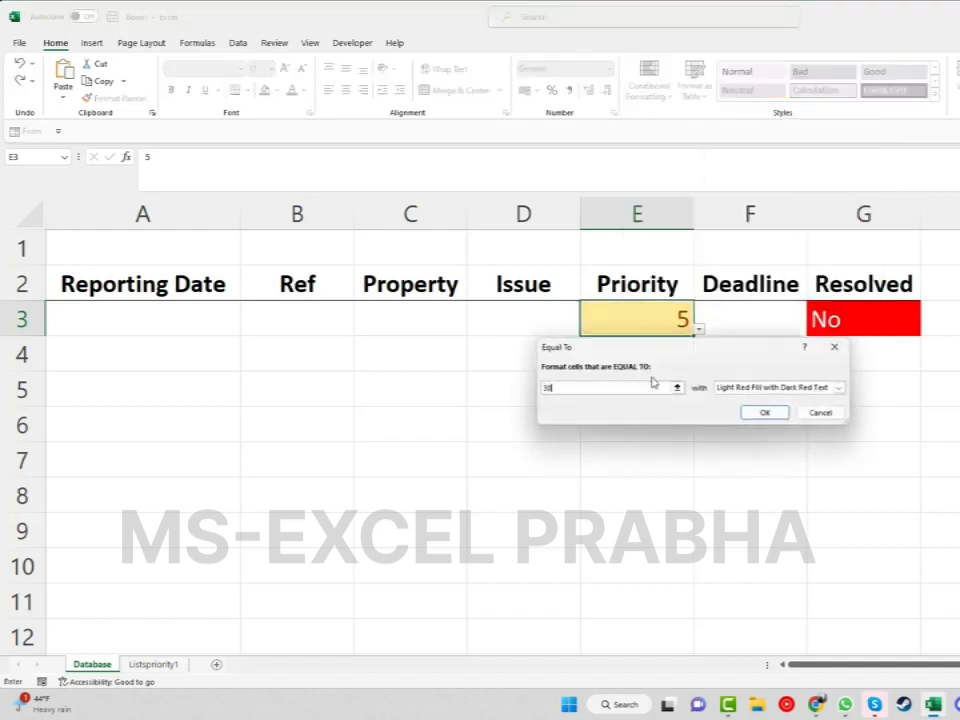
pyautogui.click(838, 388)
pyautogui.click(830, 417)
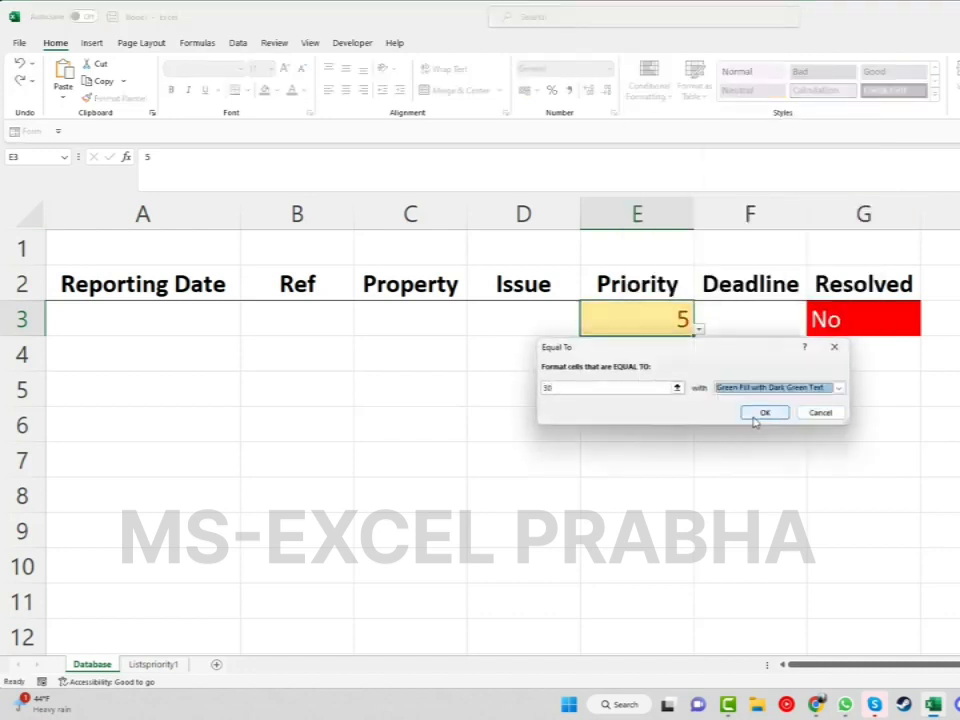
pyautogui.click(751, 412)
# - Test the Priority rules by choosing 1, 5 and 30 in turn from the drop-down list in E3
pyautogui.click(700, 338)
pyautogui.click(681, 326)
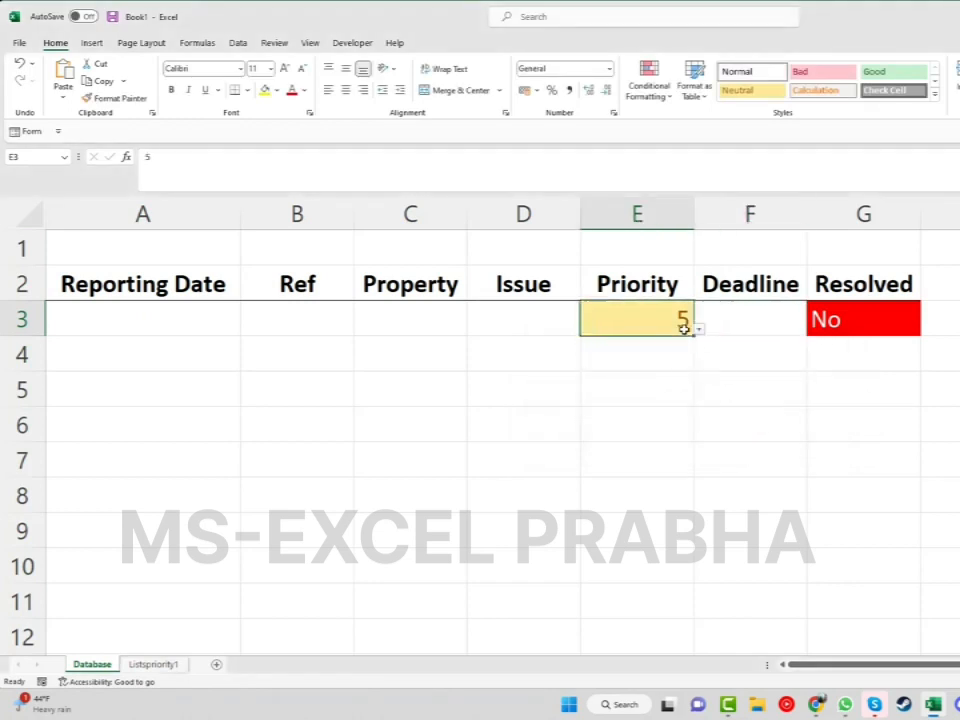
pyautogui.click(699, 328)
pyautogui.click(668, 349)
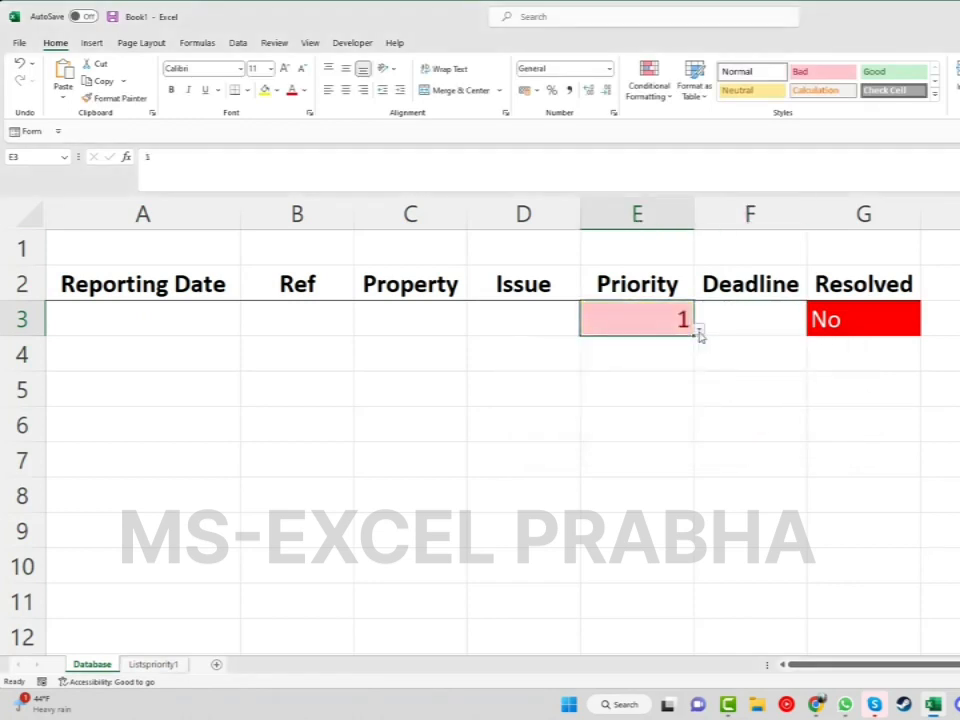
pyautogui.click(699, 333)
pyautogui.click(654, 371)
pyautogui.click(699, 328)
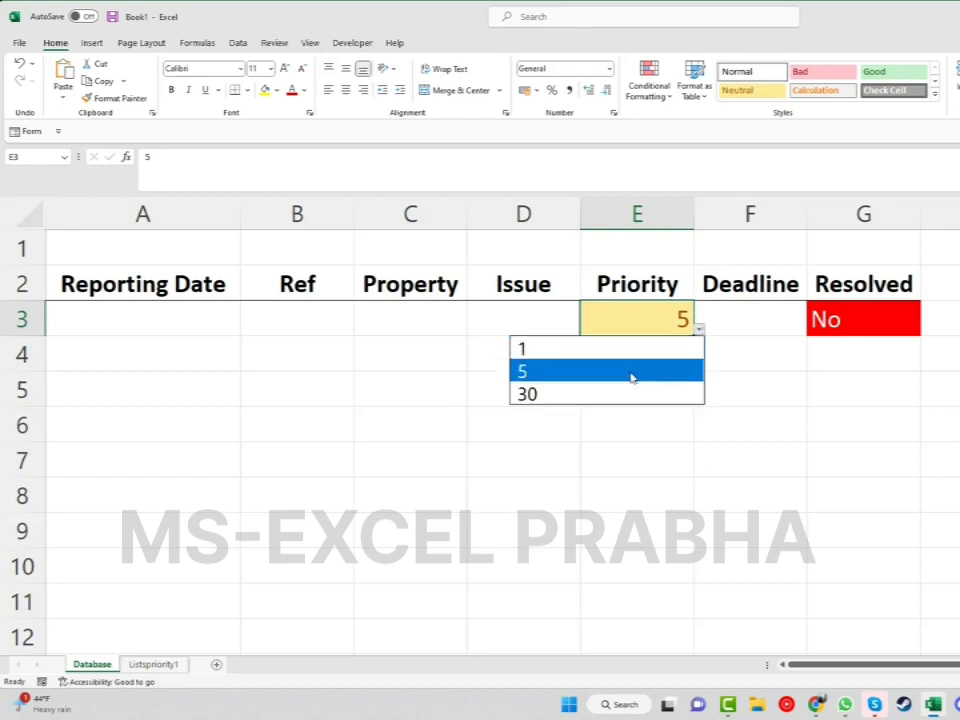
pyautogui.click(620, 393)
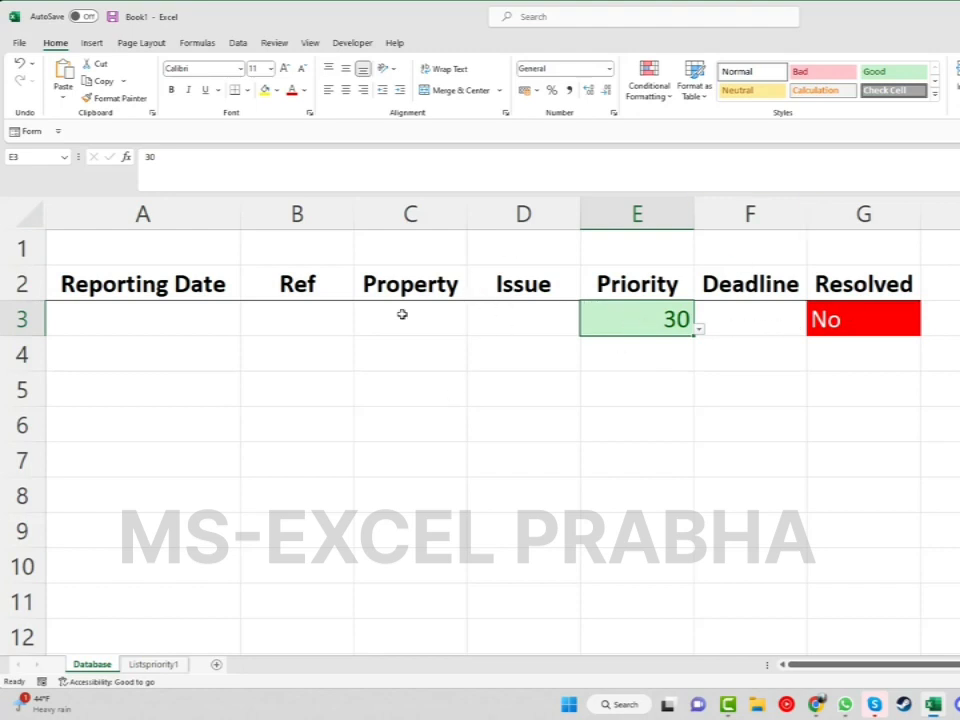
# - Enter the Reporting Date 10/1/2023 in A3 and the Ref 1 in B3
pyautogui.click(156, 314)
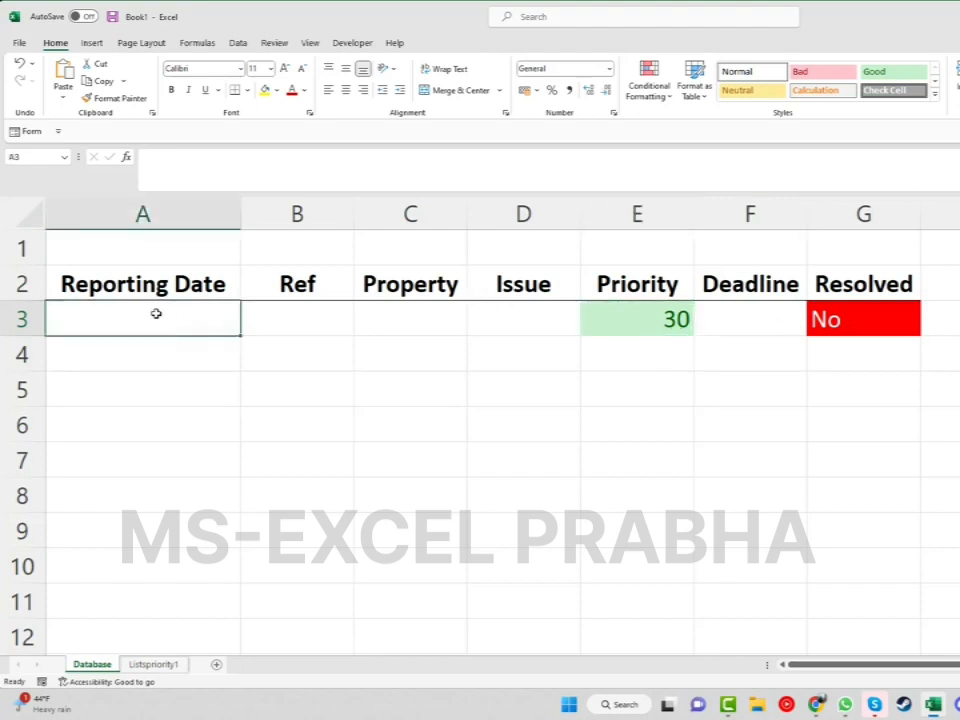
pyautogui.write('10')
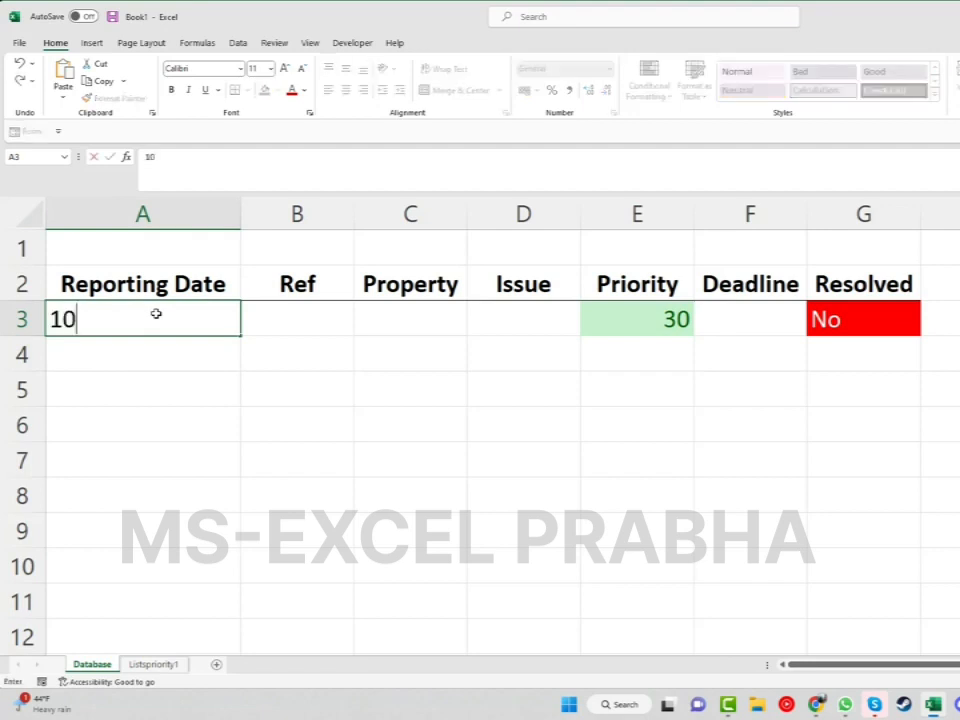
pyautogui.write('/1/2023')
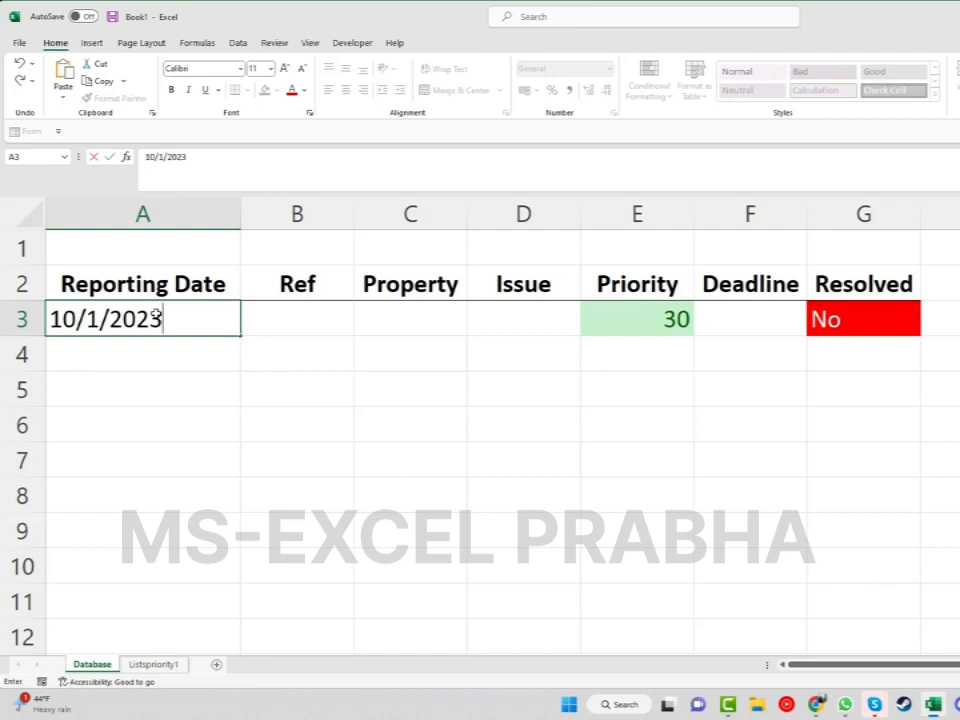
pyautogui.press('Tab')
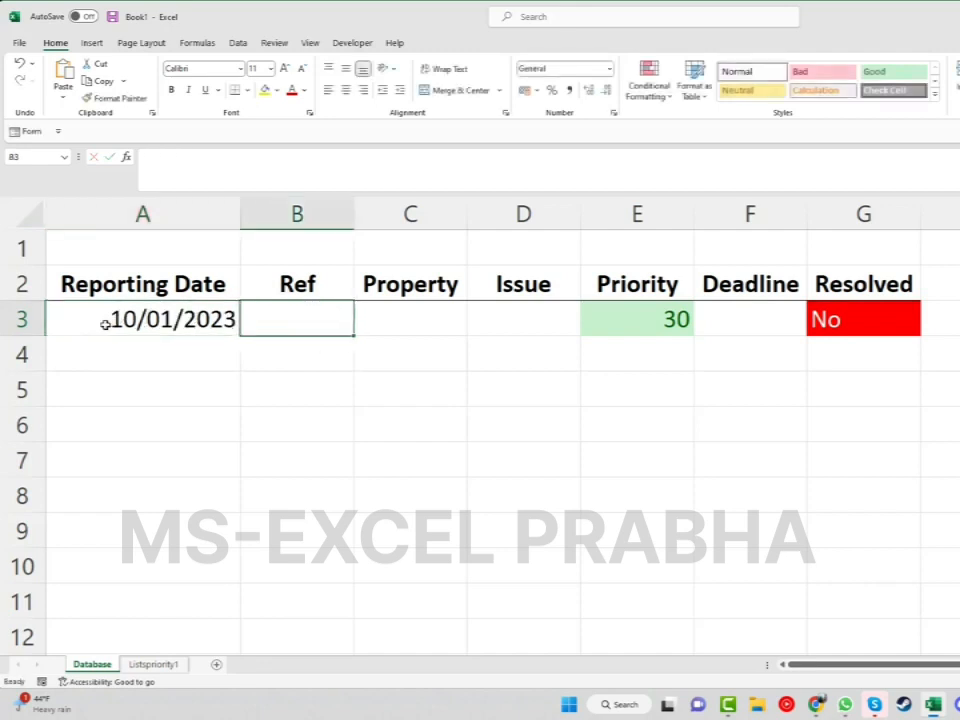
pyautogui.write('1')
pyautogui.press('Tab')
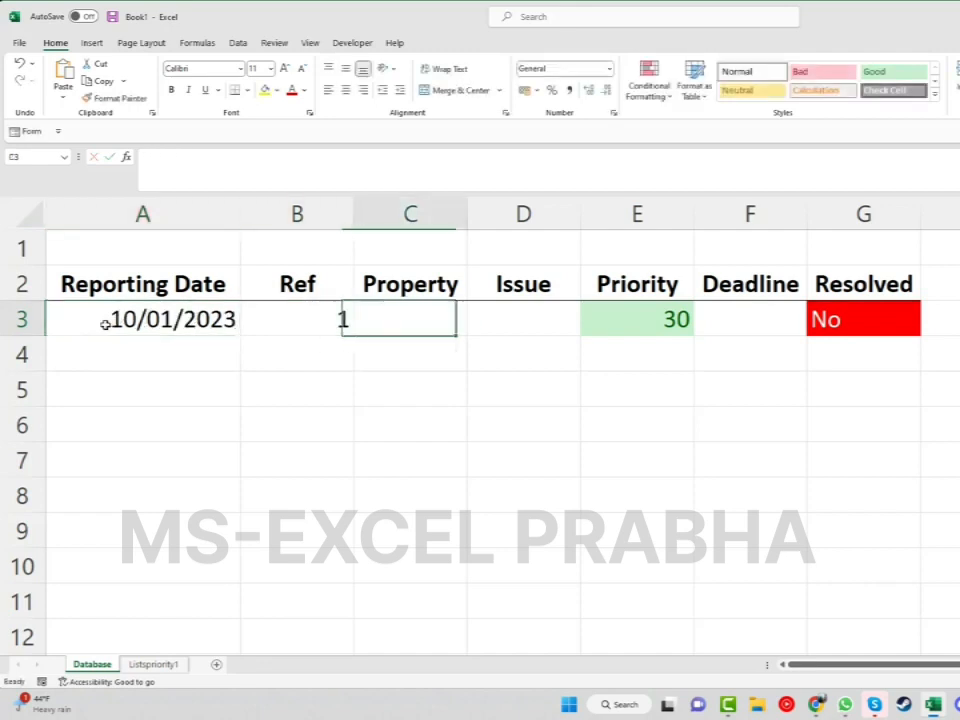
# - Enter "1 street" as the Property in C3
pyautogui.write('1')
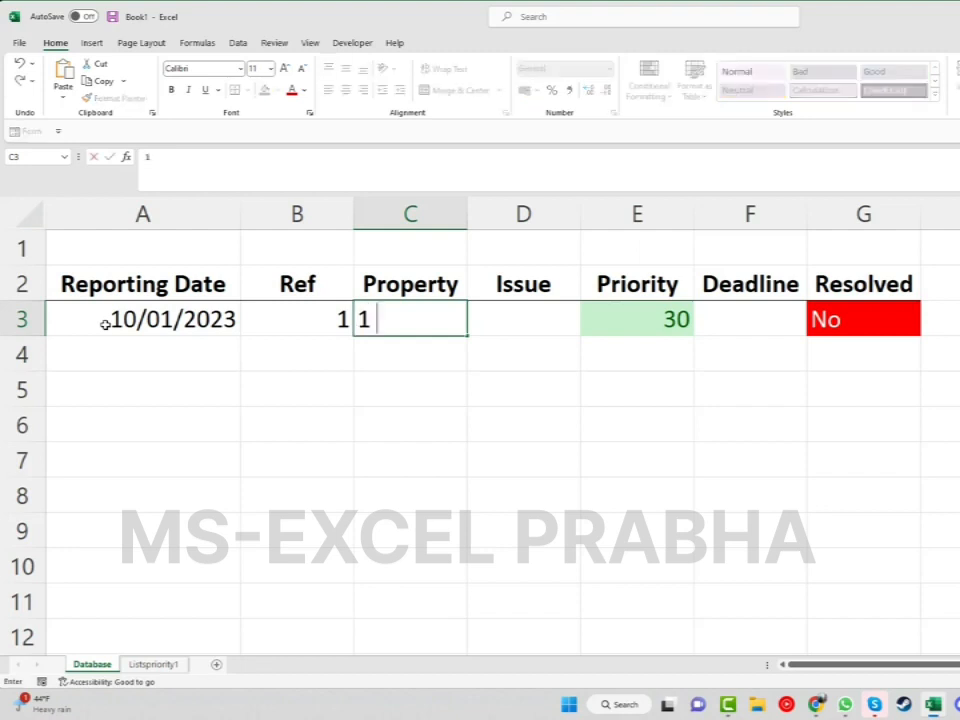
pyautogui.write(' strret')
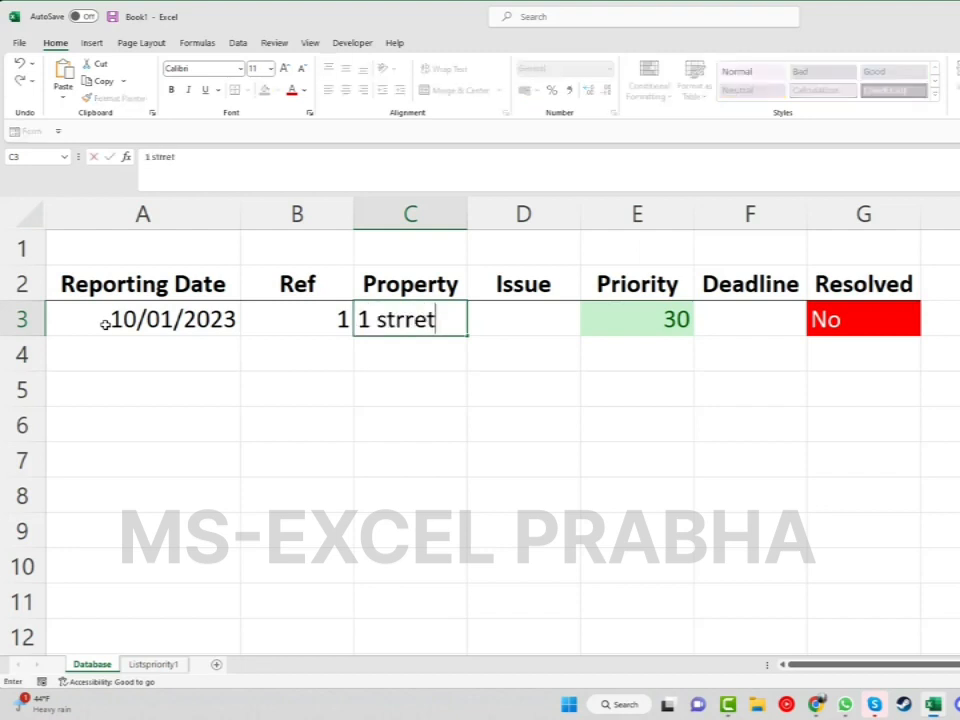
pyautogui.press('BackSpace')
pyautogui.press('BackSpace')
pyautogui.press('BackSpace')
pyautogui.write('eet')
pyautogui.press('Tab')
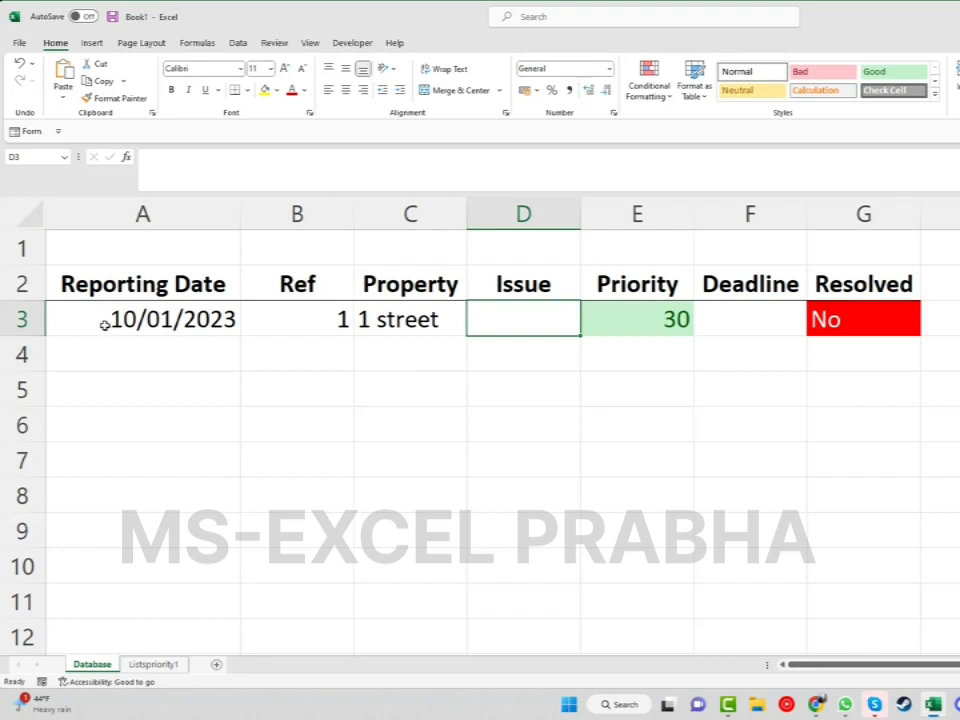
# - Enter "leaking" as the Issue in D3 and choose 5 as the Priority in E3
pyautogui.write('leaking')
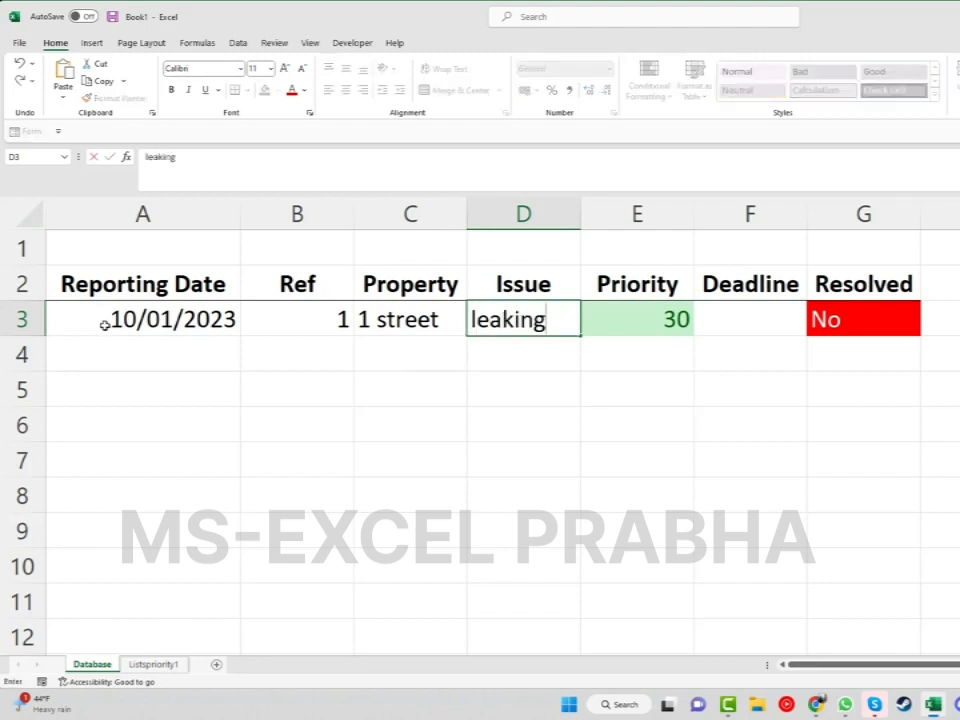
pyautogui.press('Tab')
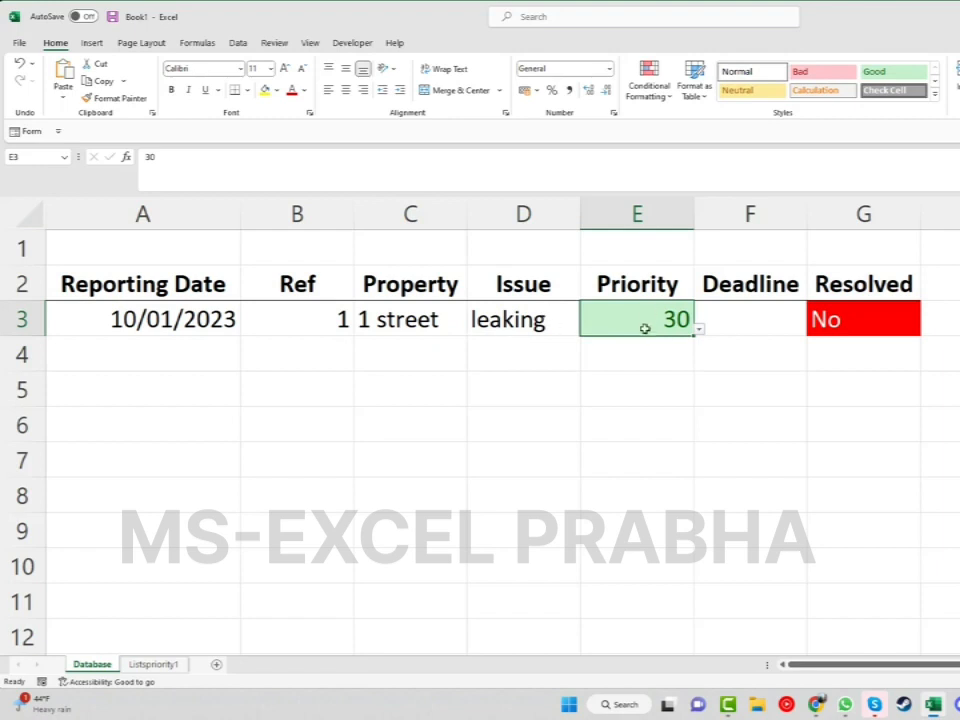
pyautogui.click(701, 330)
pyautogui.click(651, 370)
# - Enter the Deadline formula =A3+E3 in F3, adding the Priority days to the Reporting Date
pyautogui.click(756, 319)
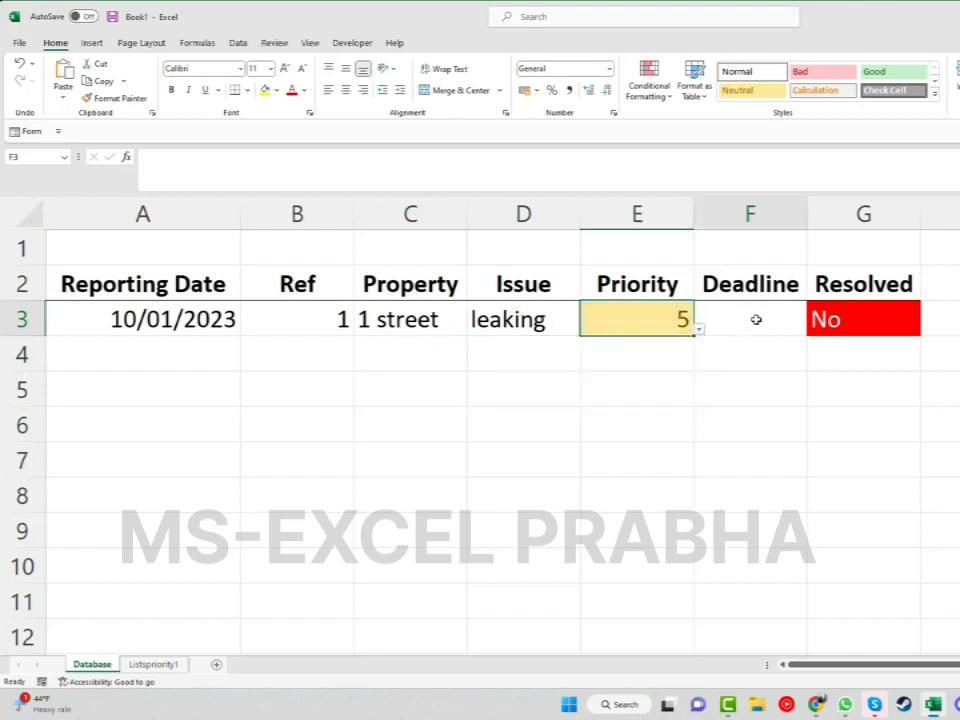
pyautogui.write('=')
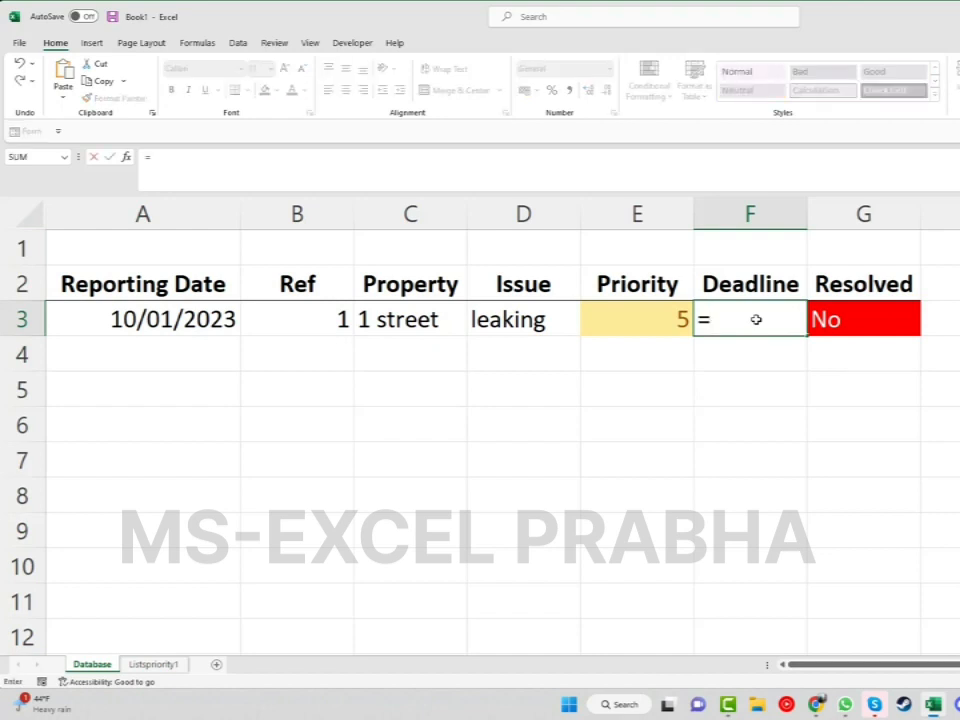
pyautogui.click(150, 318)
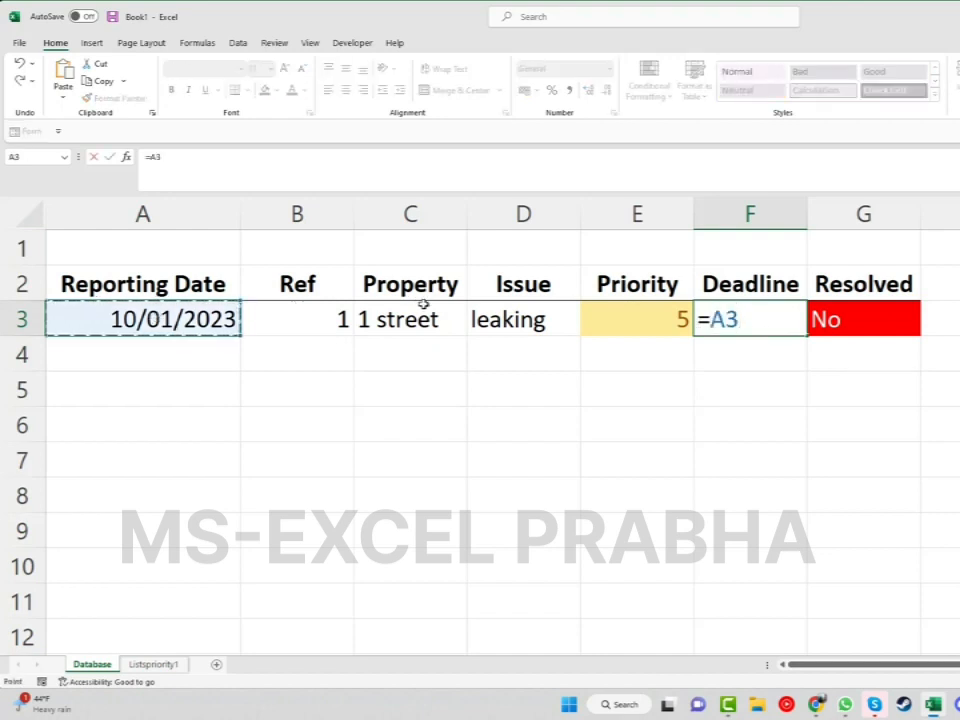
pyautogui.write('+')
pyautogui.click(617, 317)
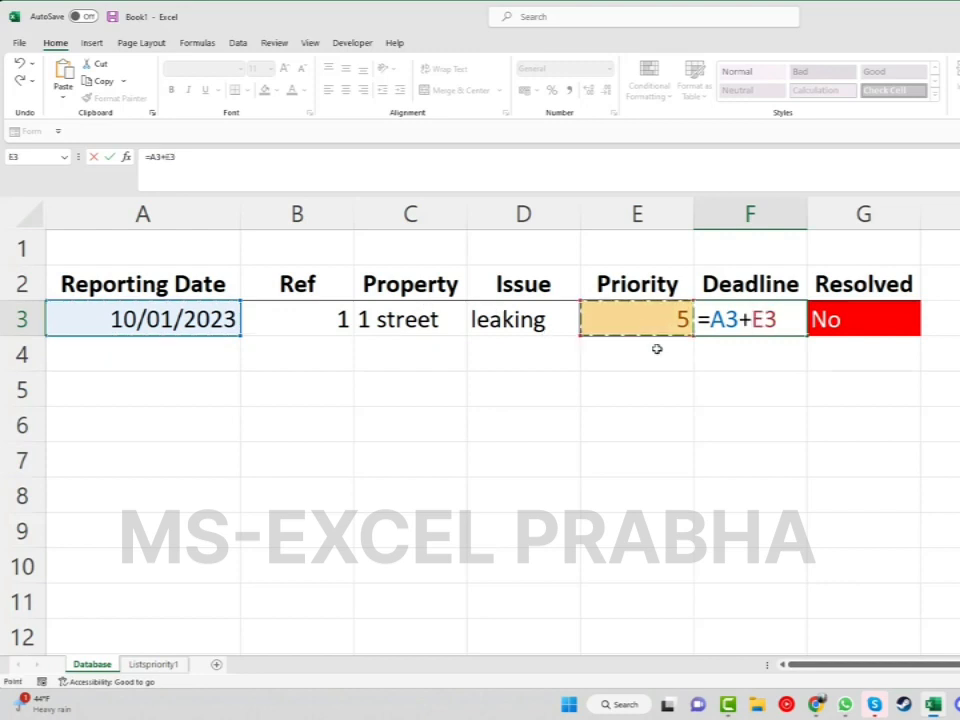
pyautogui.press('Return')
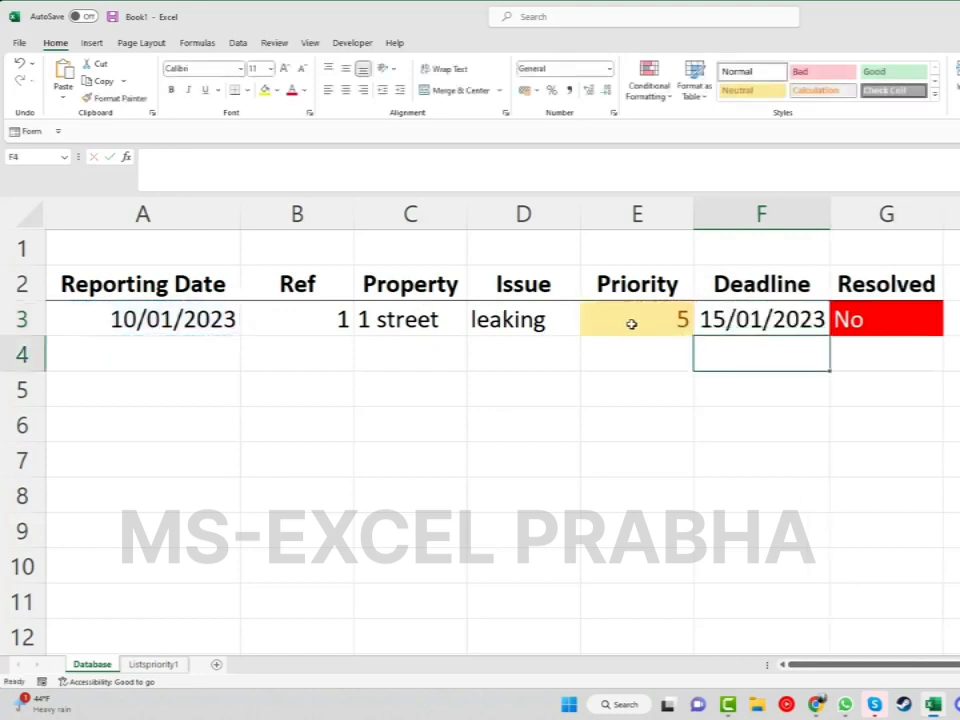
# - Center the headings and first record in A2:G3 both horizontally and vertically
pyautogui.moveTo(133, 285); pyautogui.dragTo(868, 317)
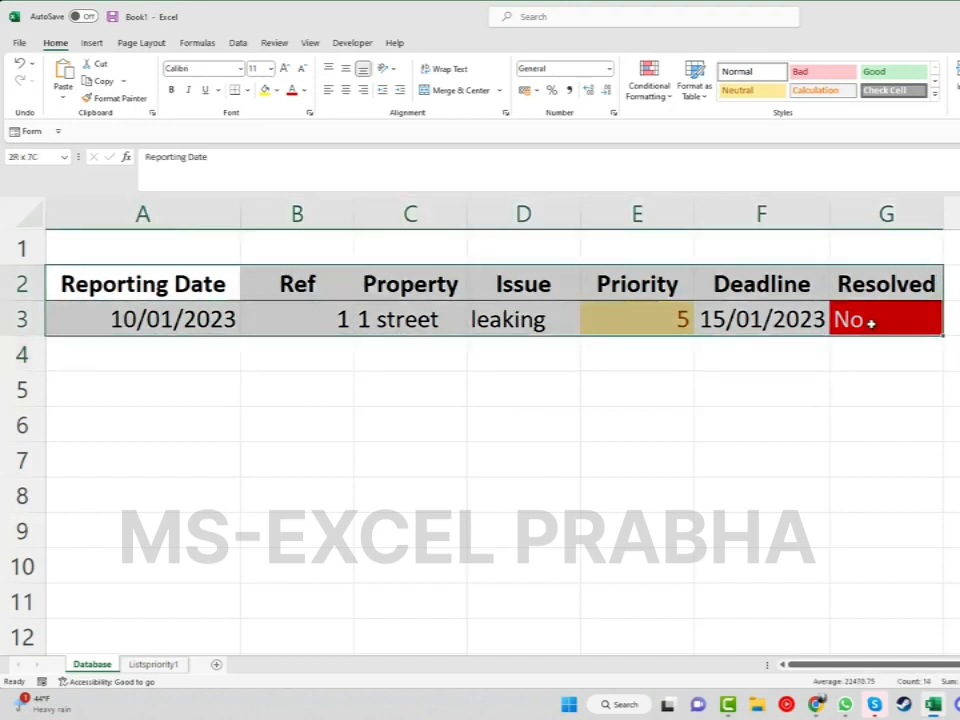
pyautogui.click(346, 91)
pyautogui.click(346, 91)
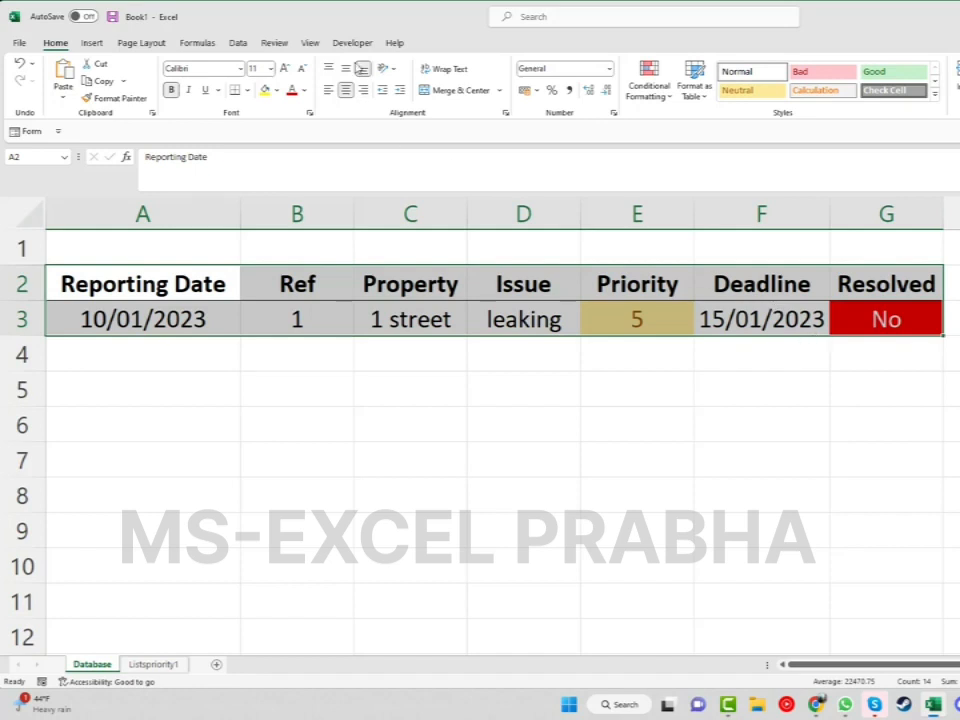
pyautogui.click(347, 70)
pyautogui.click(769, 360)
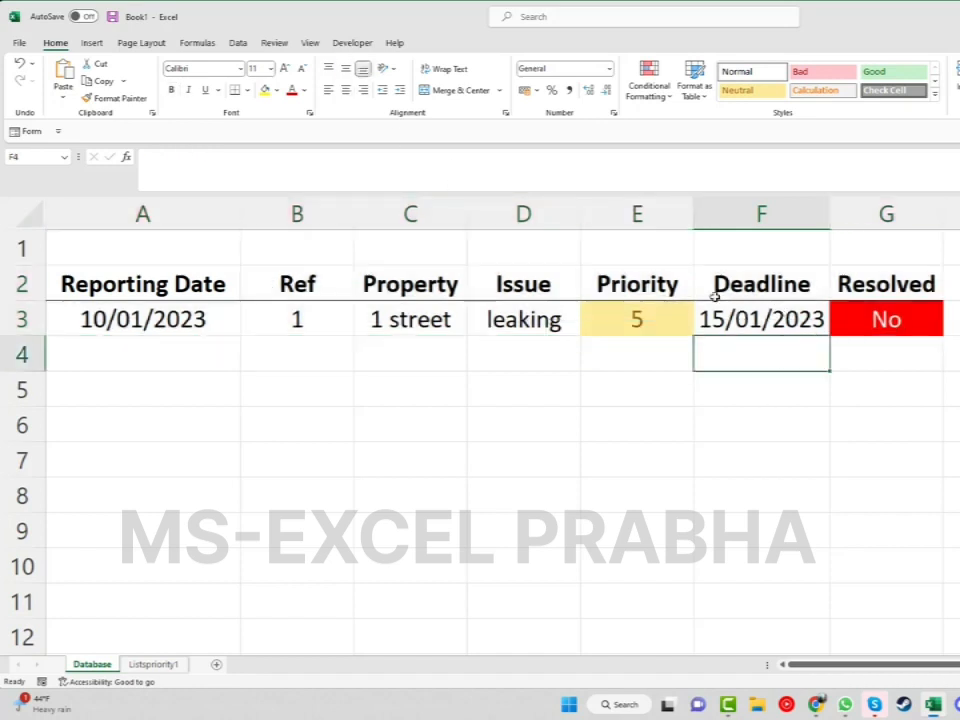
# - Convert the range A2:G3 into an Excel table that has headers
pyautogui.moveTo(152, 283); pyautogui.dragTo(846, 326)
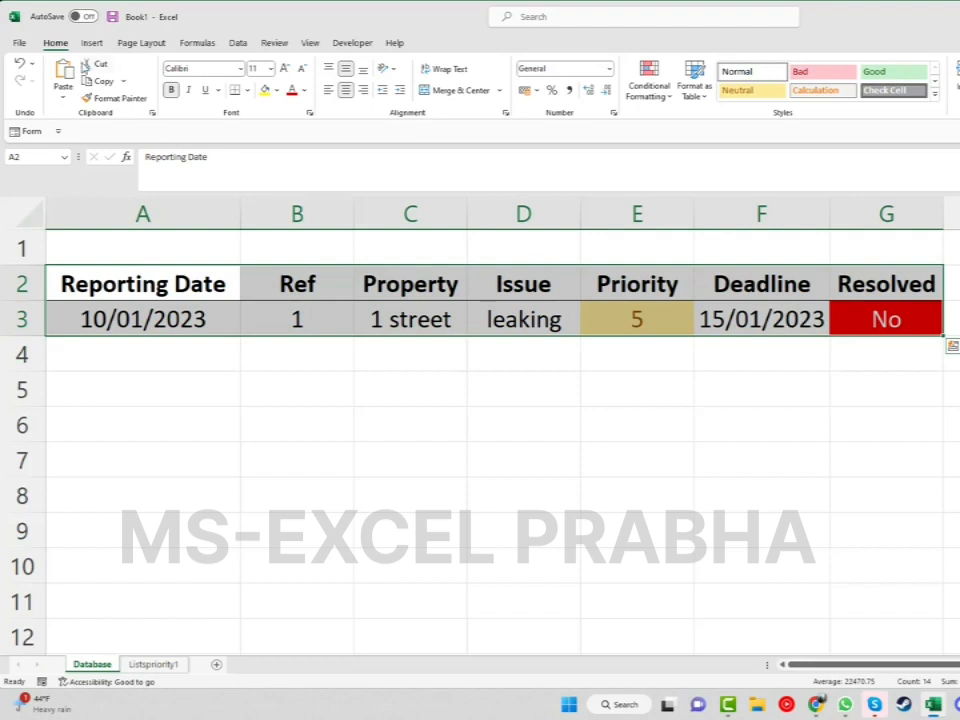
pyautogui.click(91, 42)
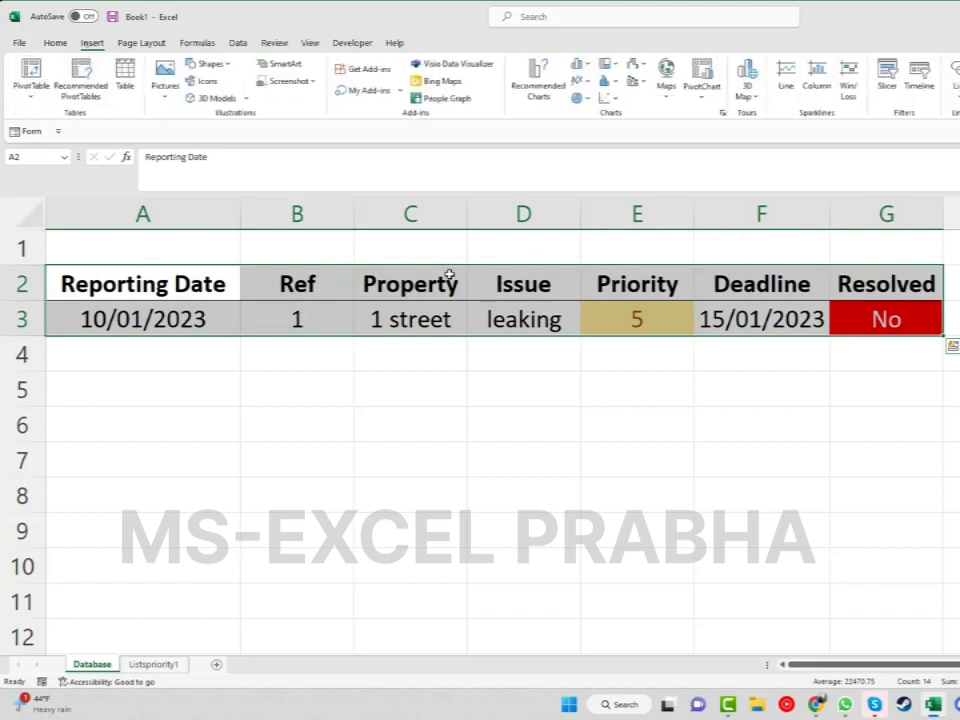
pyautogui.hotkey('ctrl', 't')
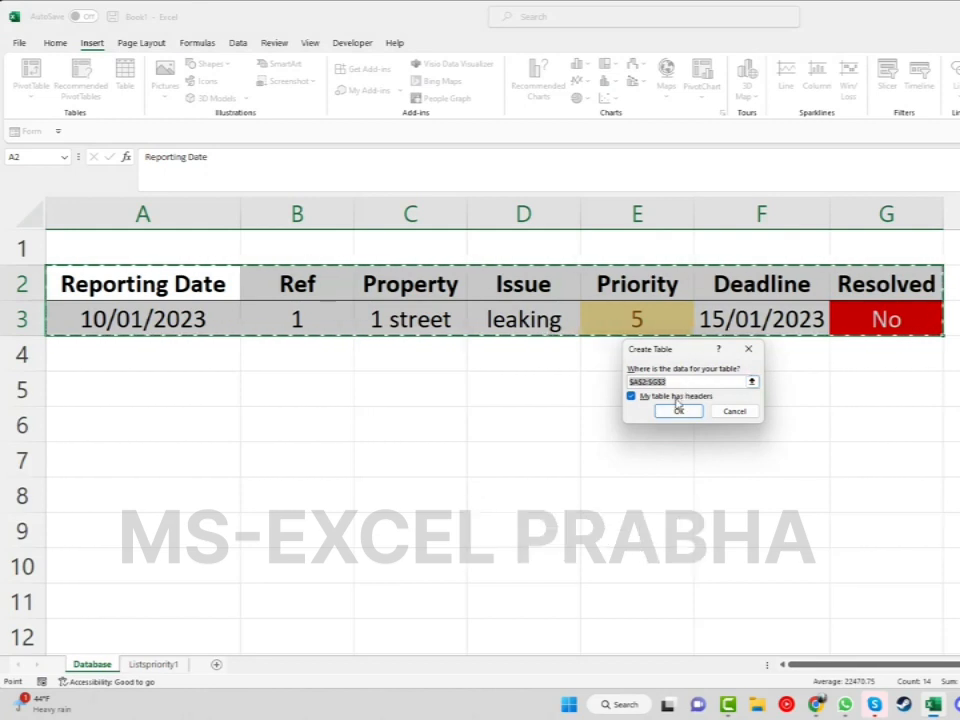
pyautogui.click(677, 411)
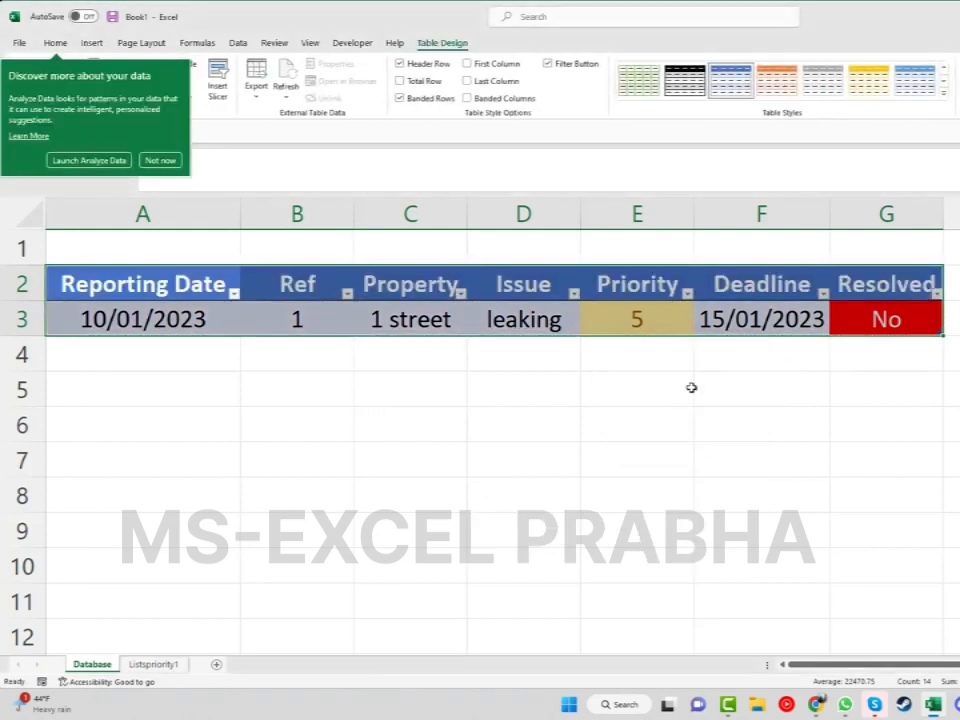
# - Add a new row below the first table record and enter the Reporting Date 11/01/2023 in A4
pyautogui.click(874, 318)
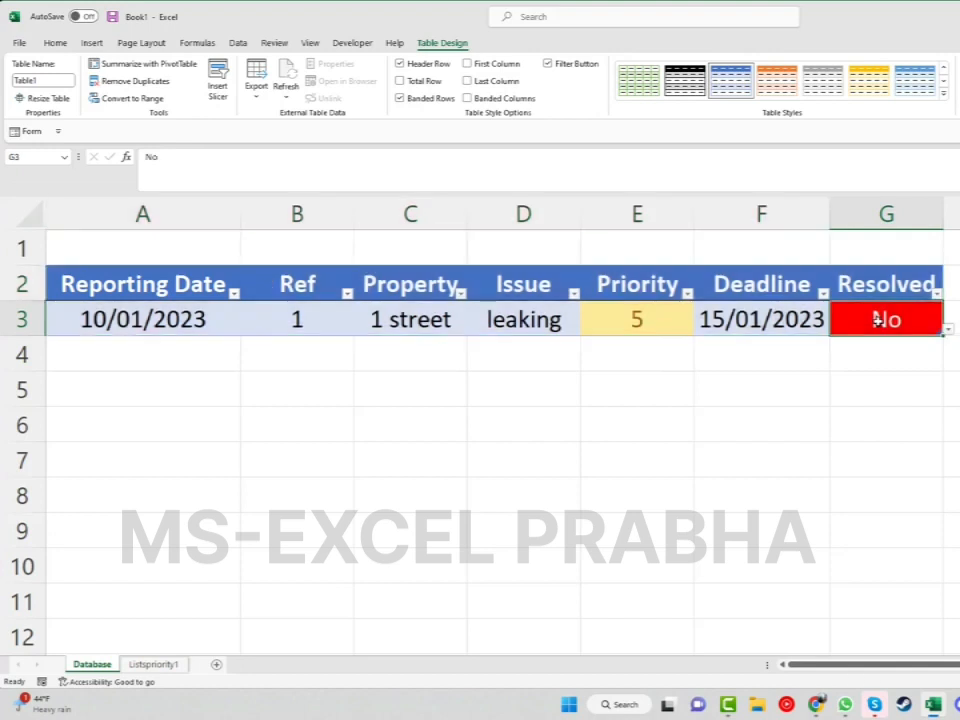
pyautogui.press('Tab')
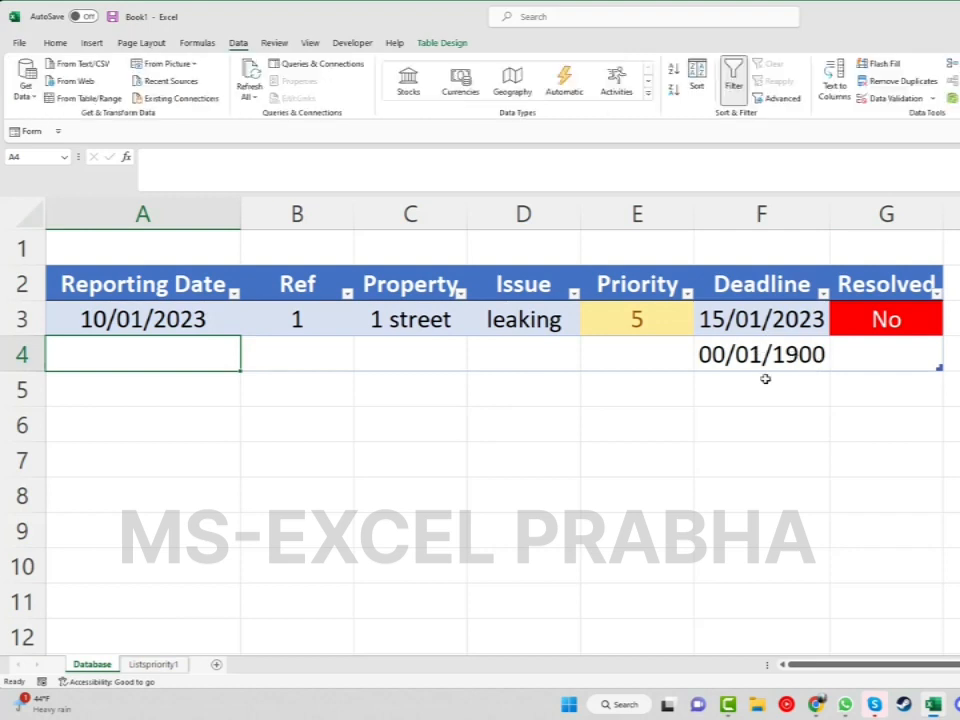
pyautogui.write('11')
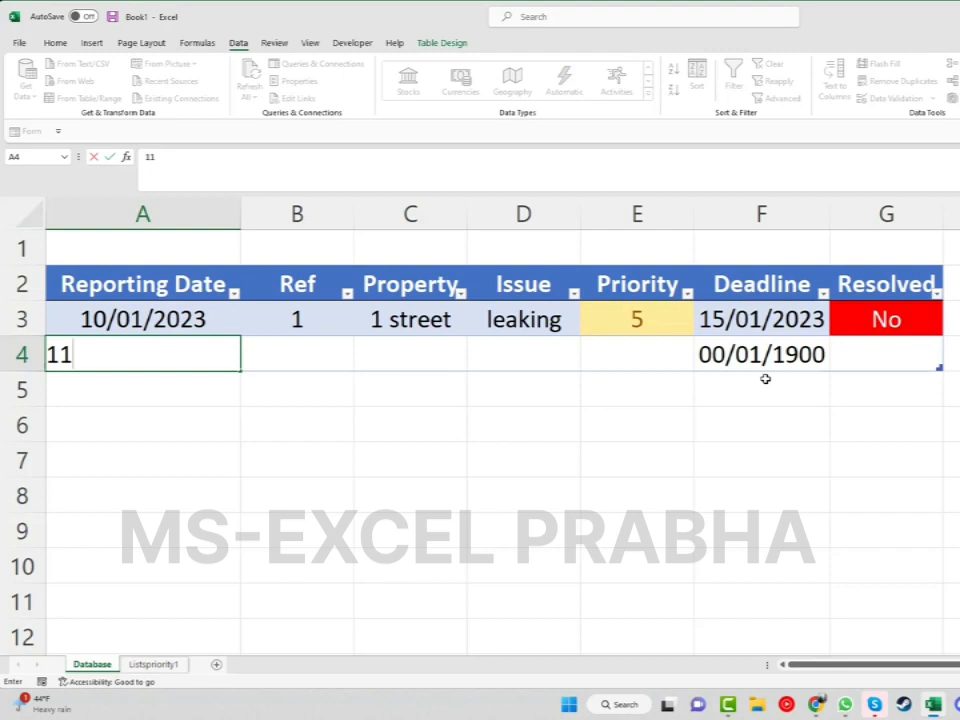
pyautogui.write('/01/')
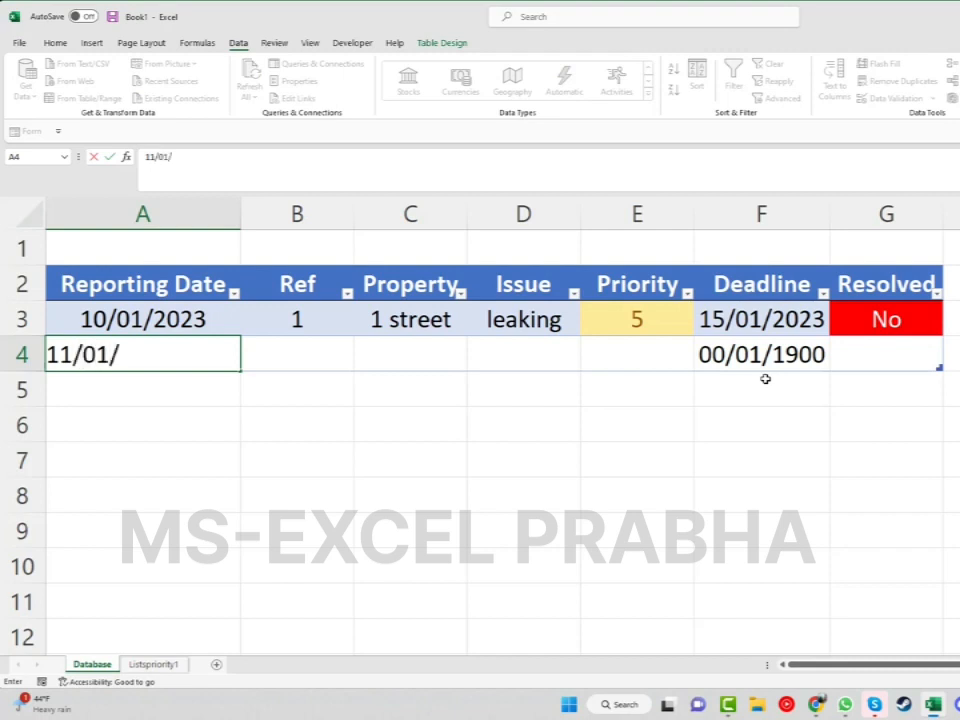
pyautogui.write('2023')
pyautogui.press('Tab')
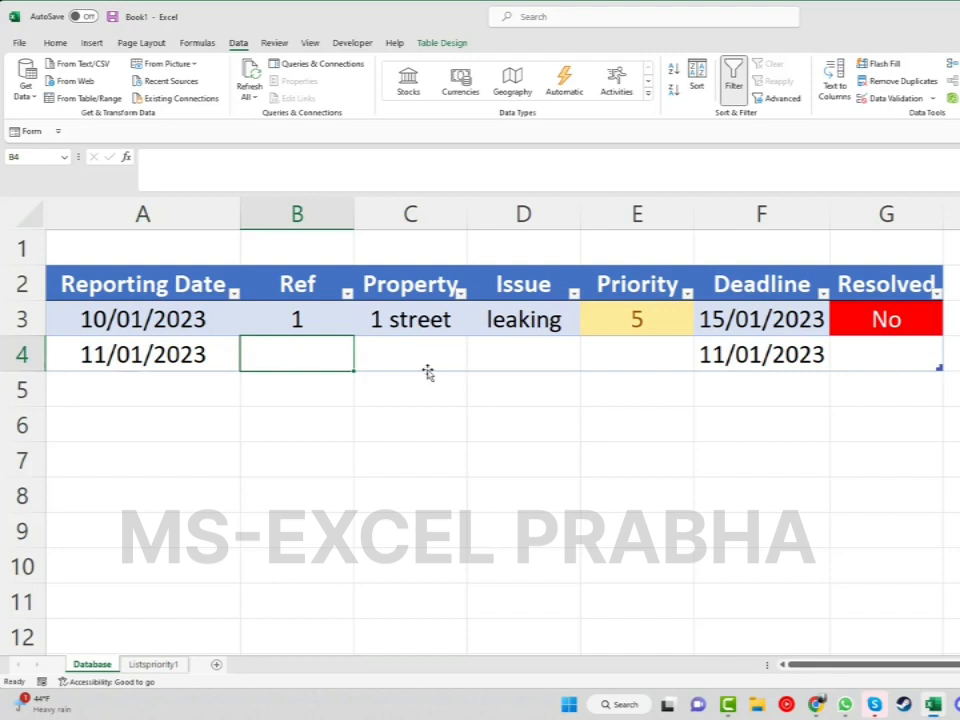
# - Enter the Ref 2 in B4 and the Property "2 Steet" in C4
pyautogui.write('2')
pyautogui.press('Tab')
pyautogui.write('2')
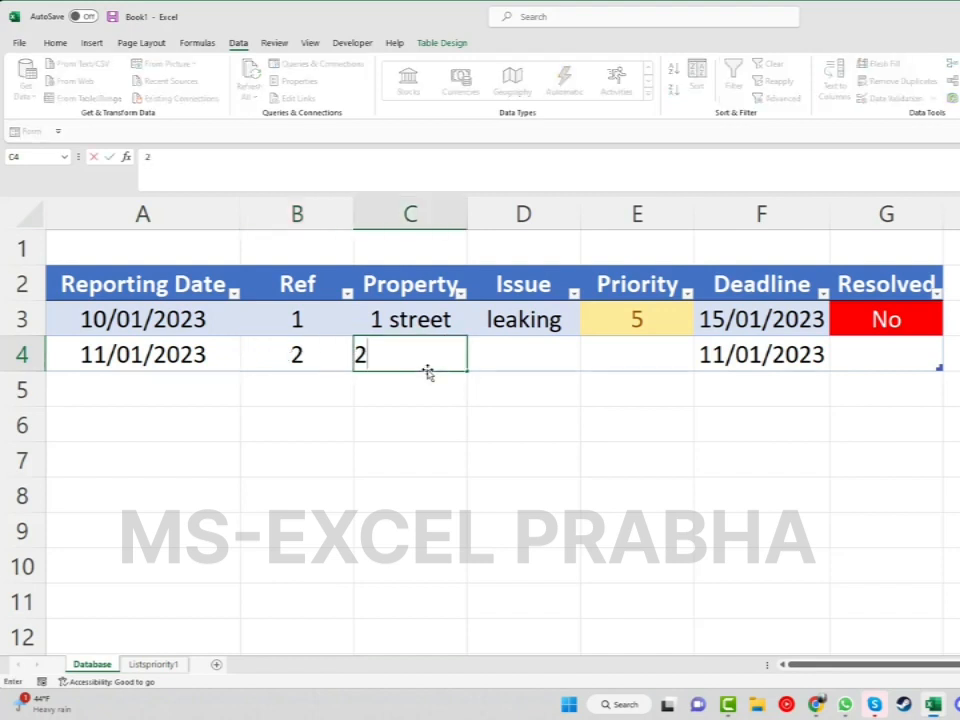
pyautogui.write(' Steet')
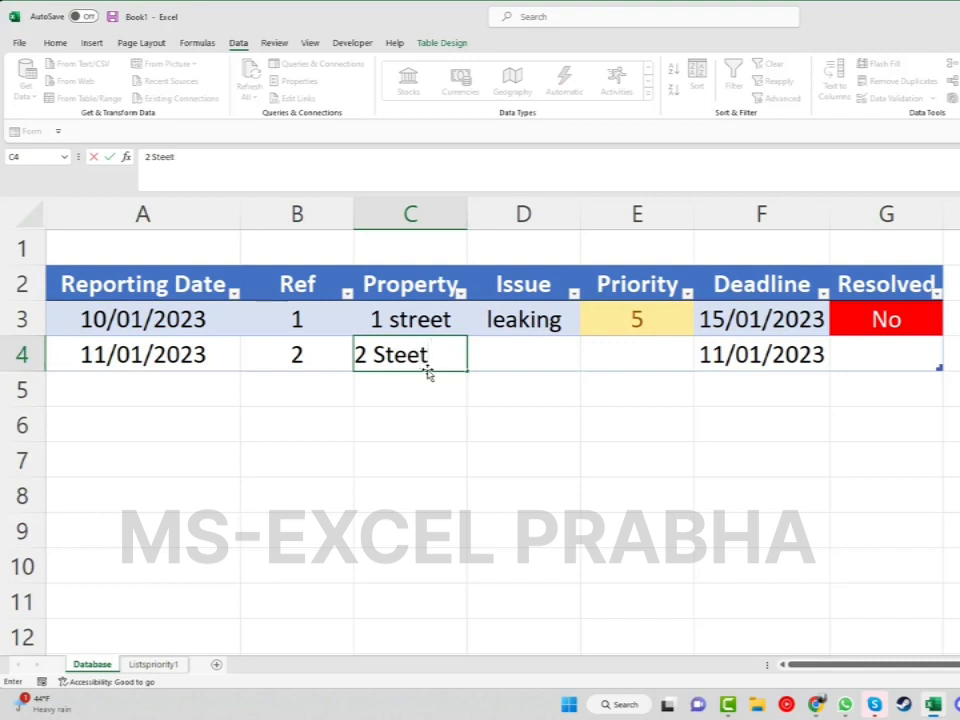
pyautogui.press('Tab')
# - Enter "roof" as the Issue in D4 and choose 30 as the Priority in E4
pyautogui.write('roof')
pyautogui.press('Tab')
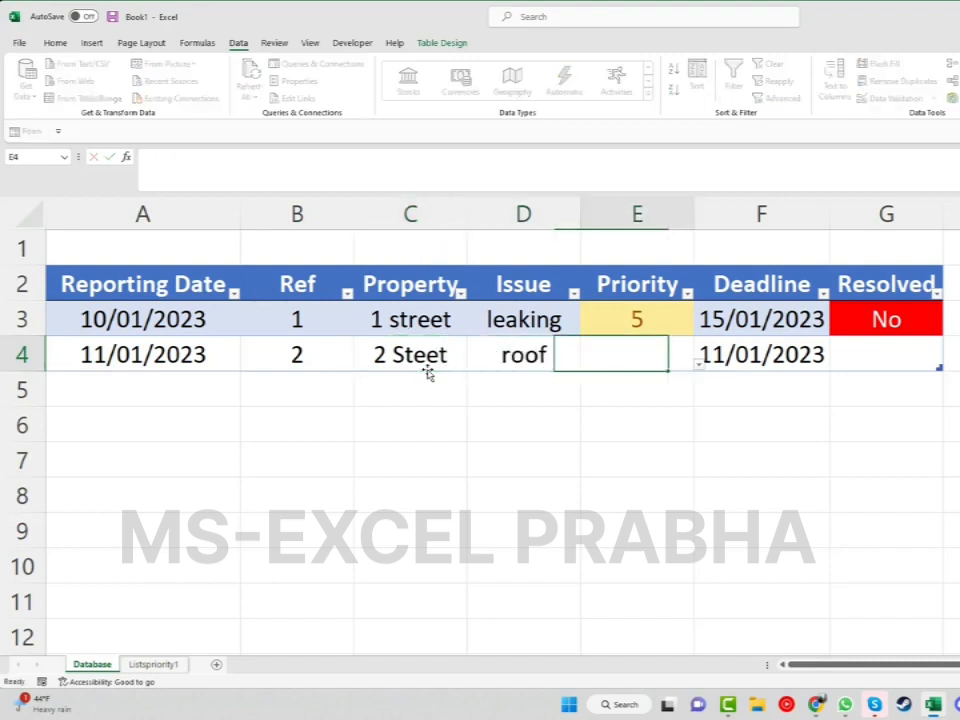
pyautogui.click(703, 372)
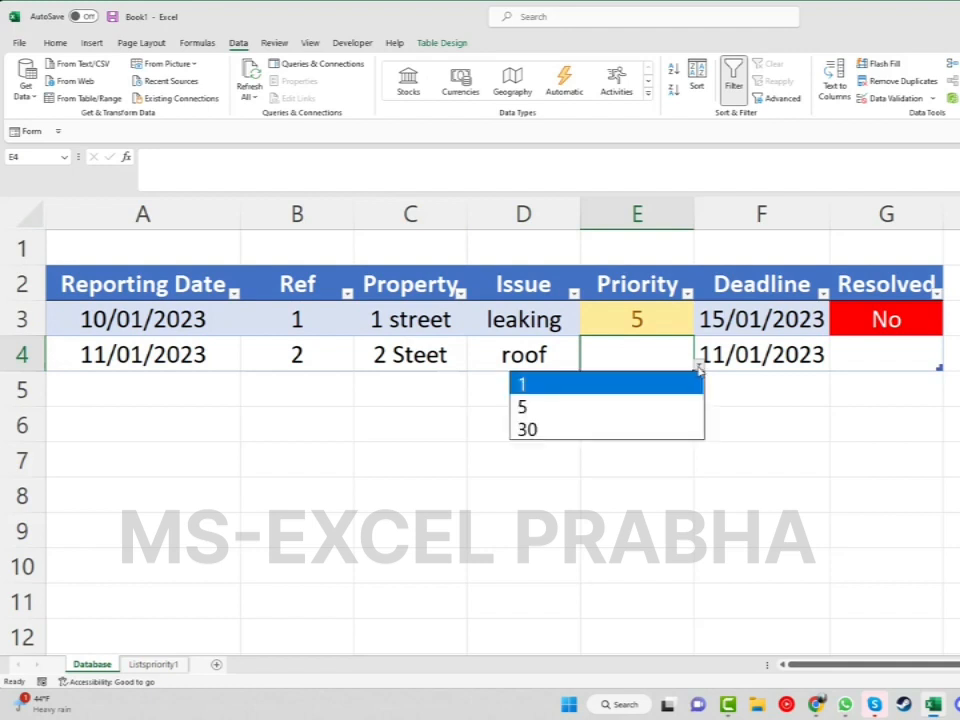
pyautogui.click(639, 428)
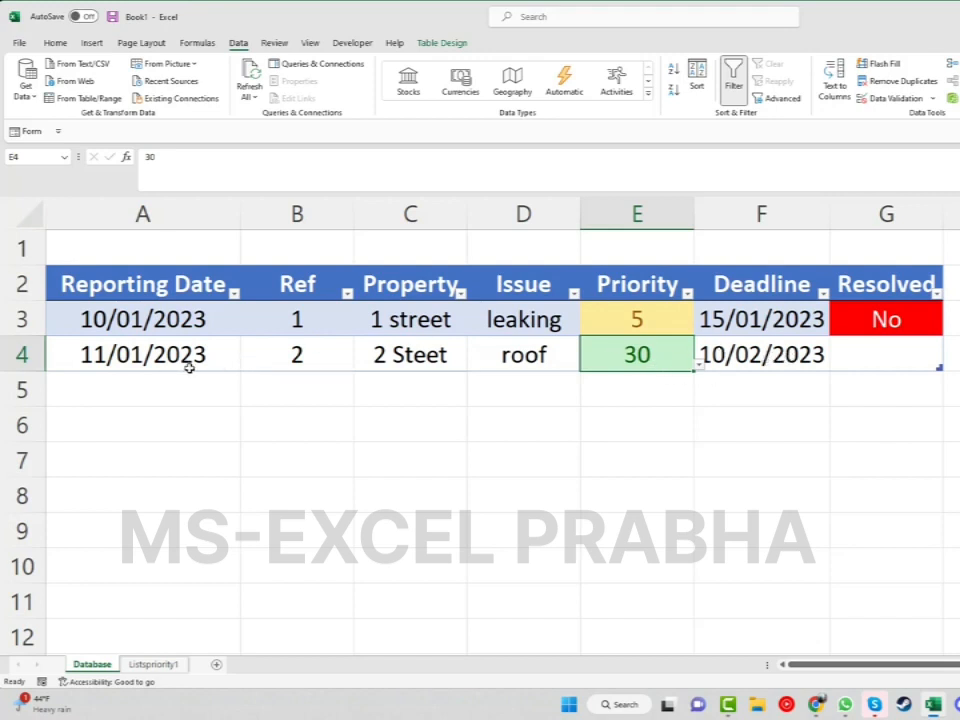
# - Test the Resolved list in G4 by choosing No and Yes, and set it to No
pyautogui.click(885, 354)
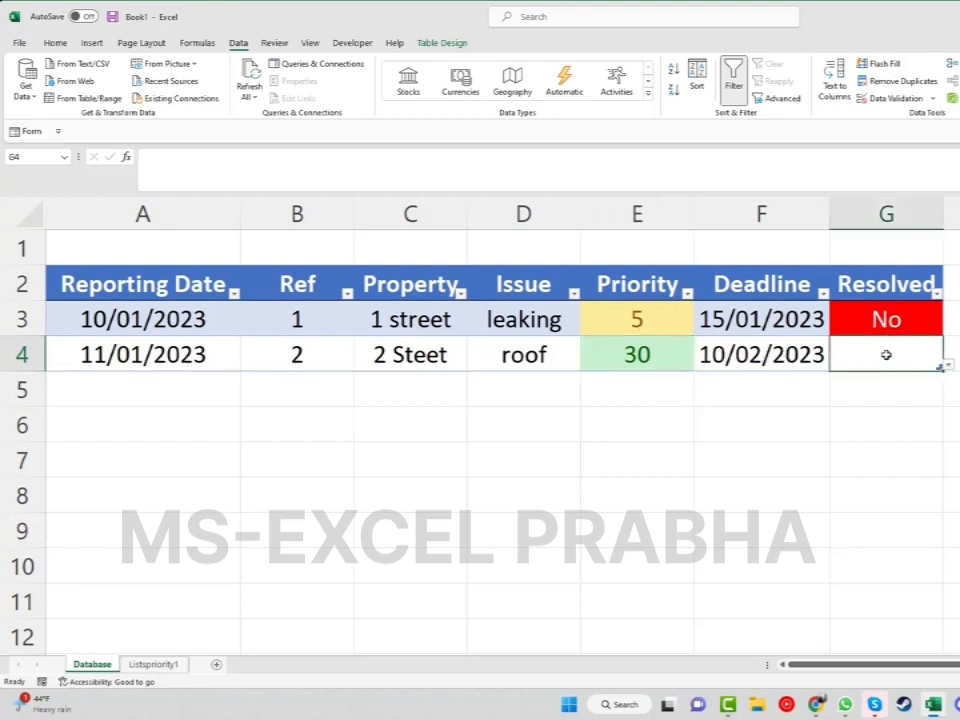
pyautogui.click(944, 368)
pyautogui.click(913, 405)
pyautogui.click(946, 366)
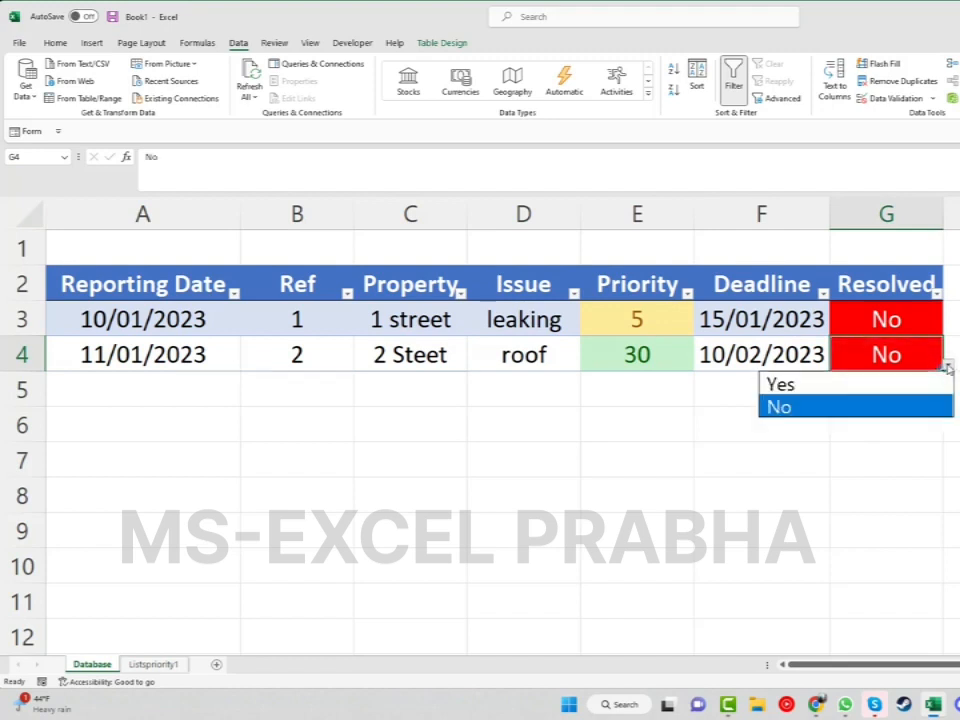
pyautogui.click(882, 383)
pyautogui.click(946, 366)
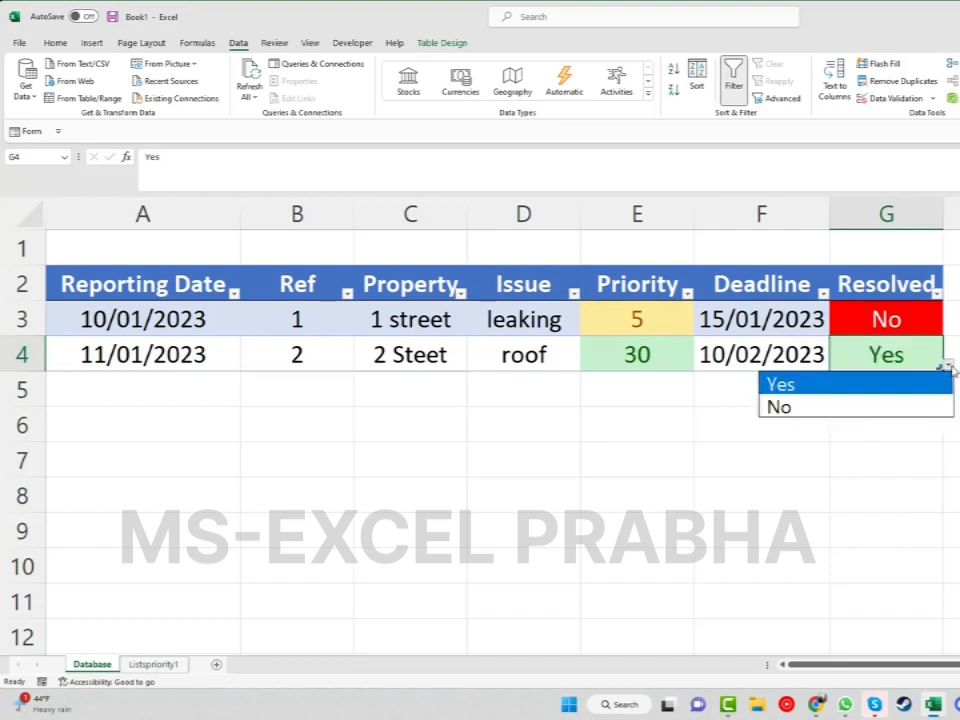
pyautogui.click(895, 405)
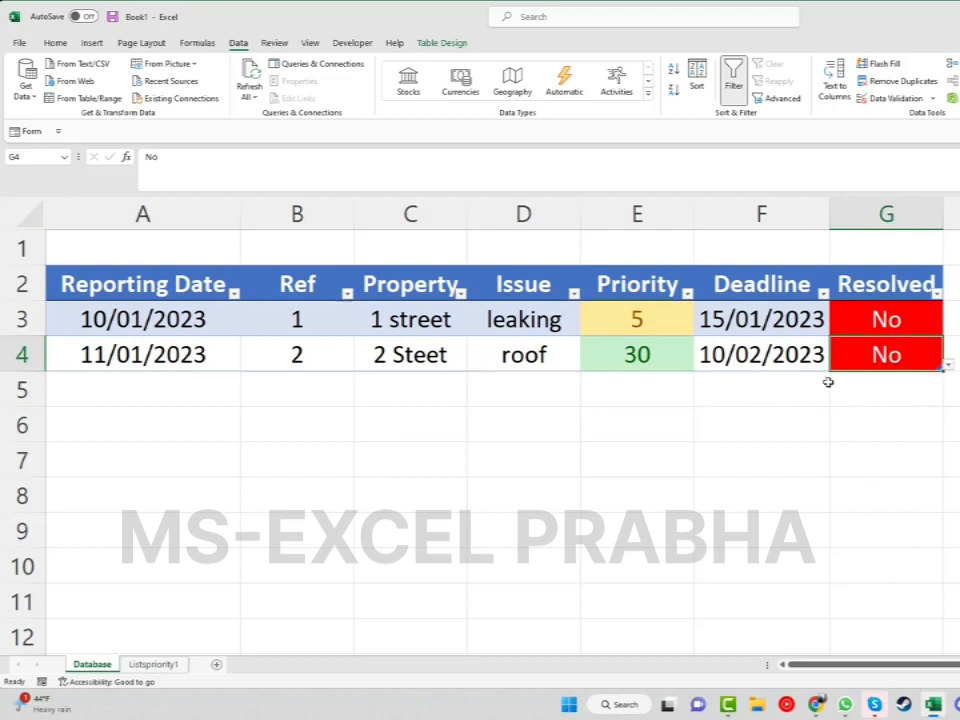
# - Append an empty row 5 to the table and select the first record's Priority cell E3
pyautogui.press('Tab')
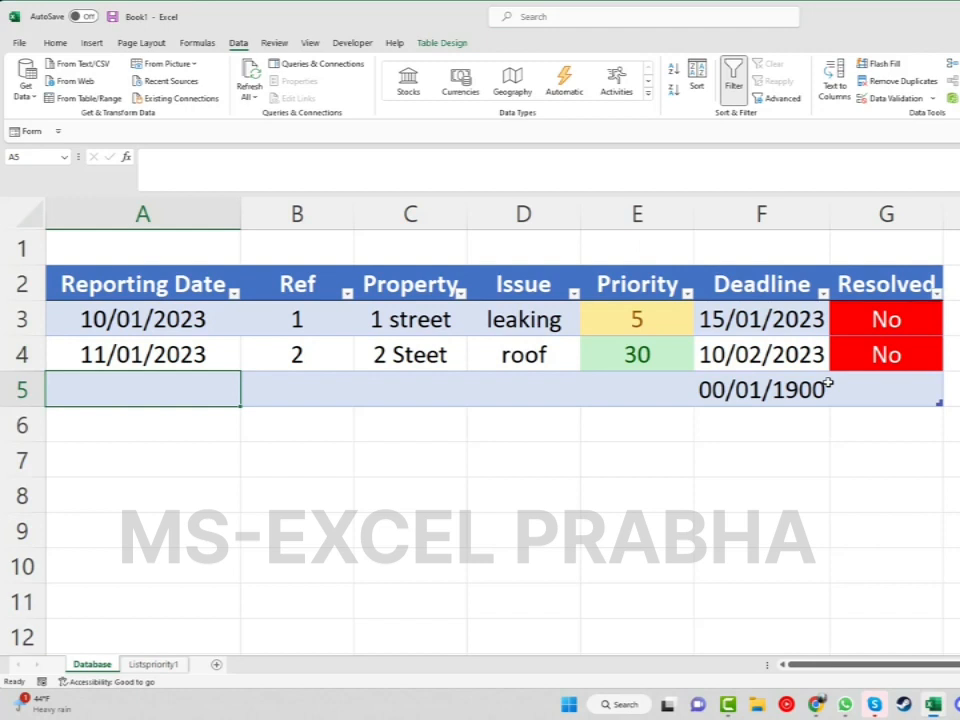
pyautogui.click(610, 320)
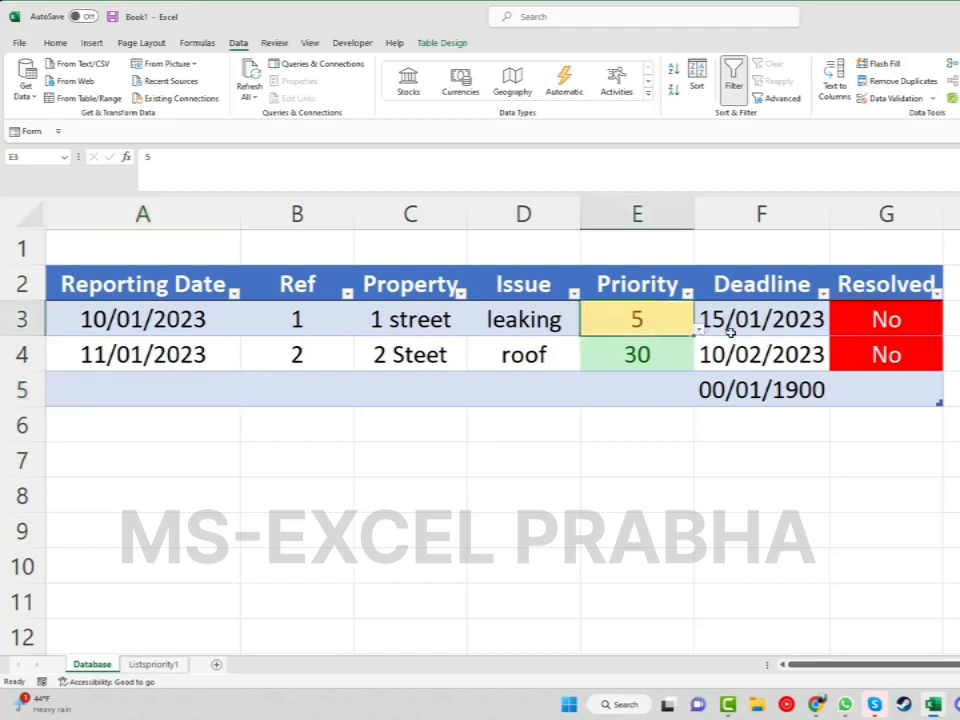